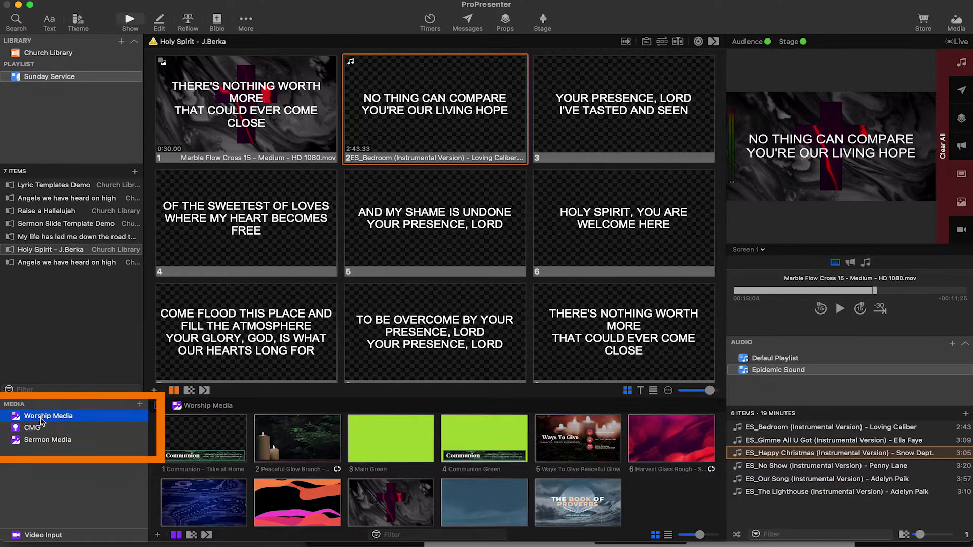
- Delete the CMG media playlist
right_click(14, 428)
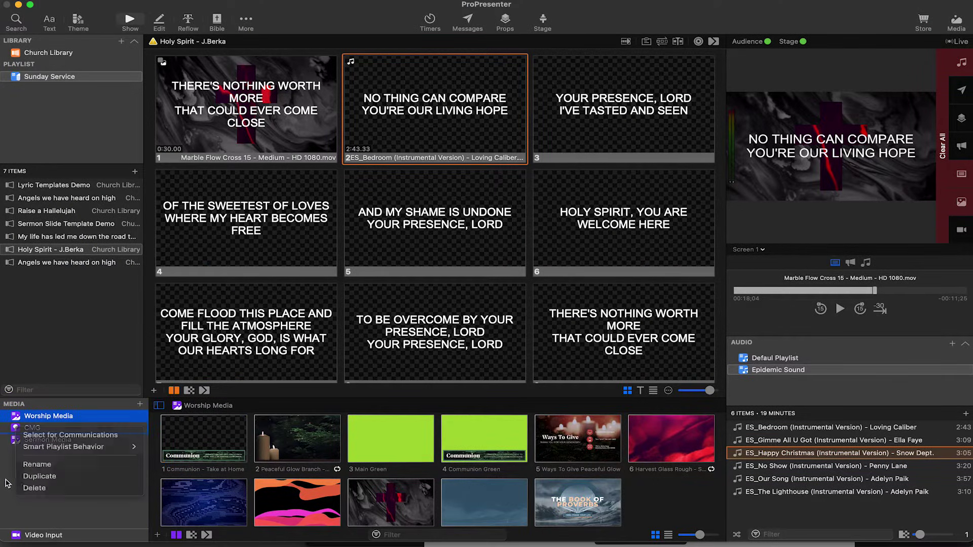
key("Escape")
left_click(20, 428)
key("Delete")
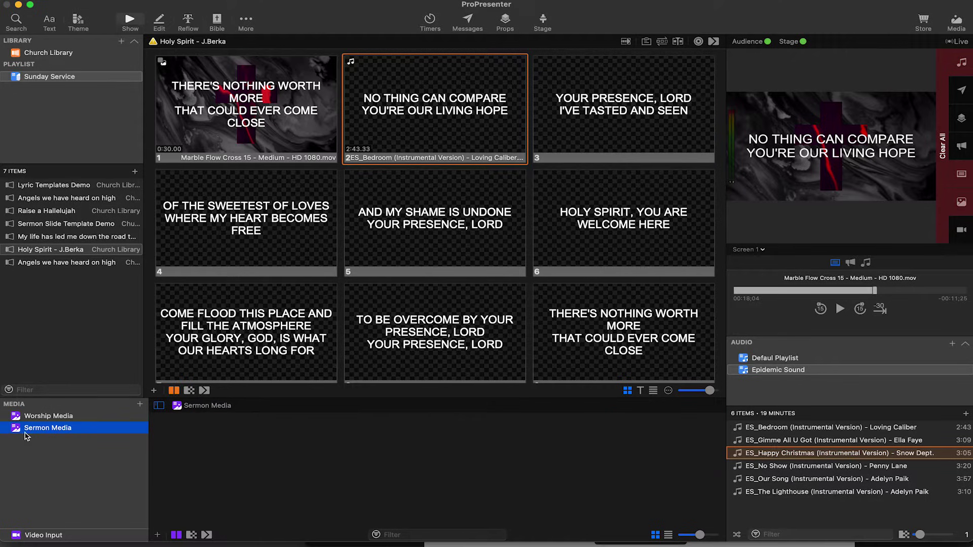
left_click(140, 404)
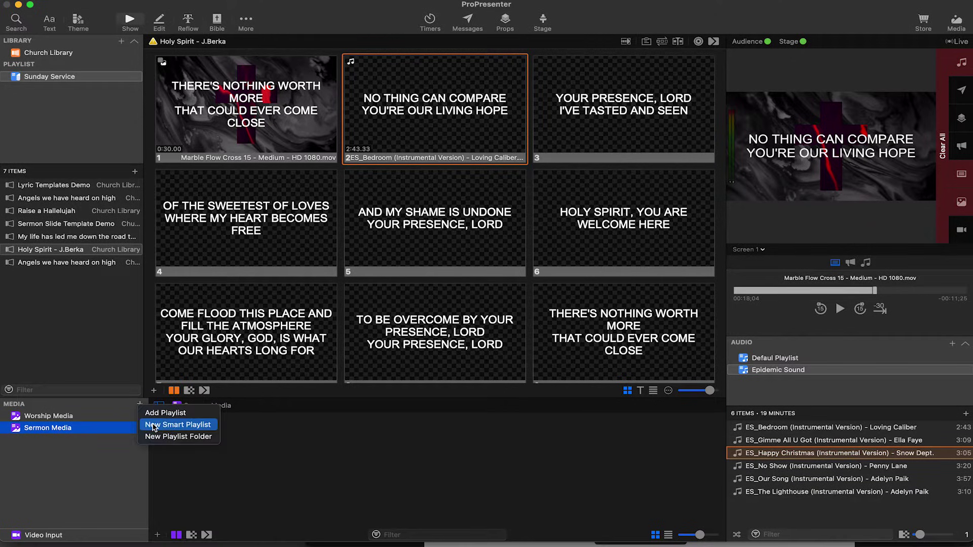
left_click(91, 443)
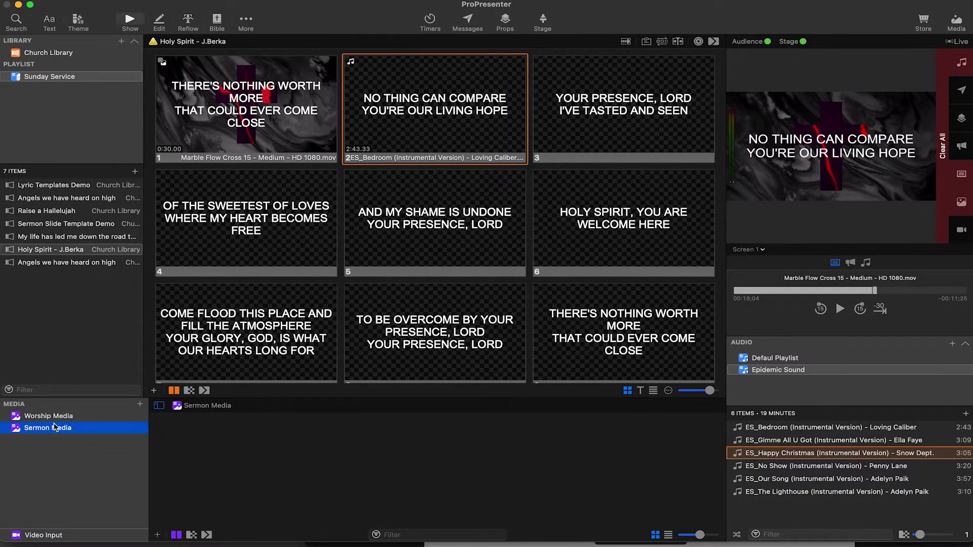
- Make the Peaceful Glow Branch video slide 1's background and send slide 1 live
left_click(48, 418)
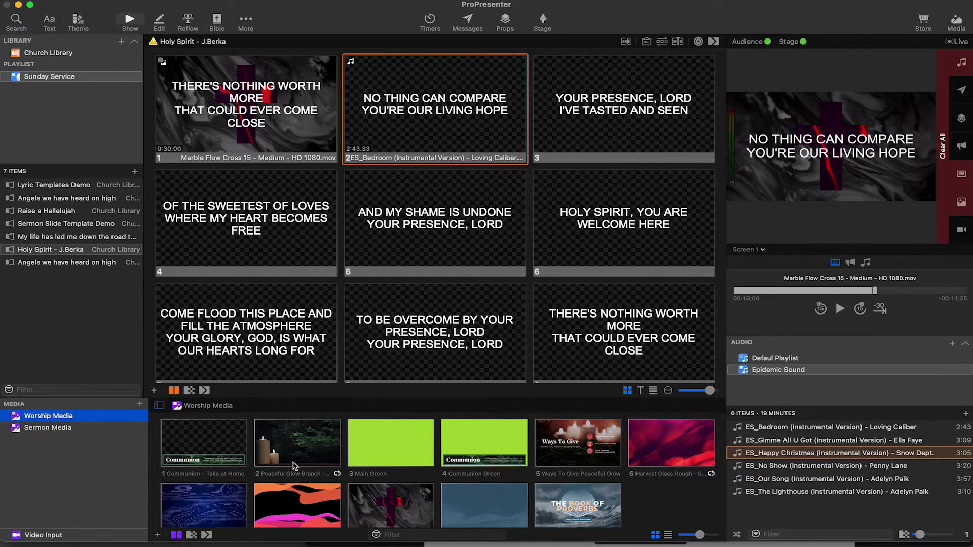
left_click(294, 465)
left_click_drag(297, 456, 256, 132)
left_click(256, 131)
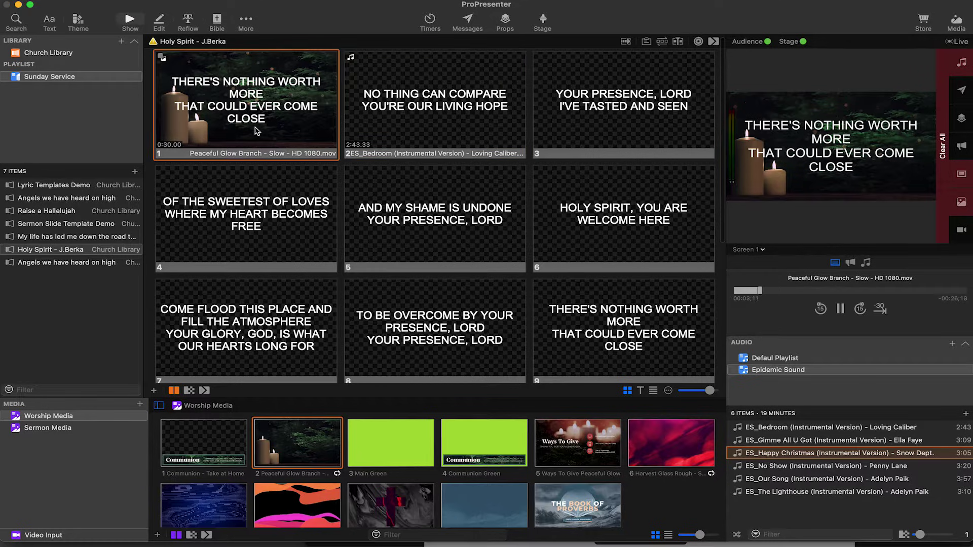
left_click(279, 115)
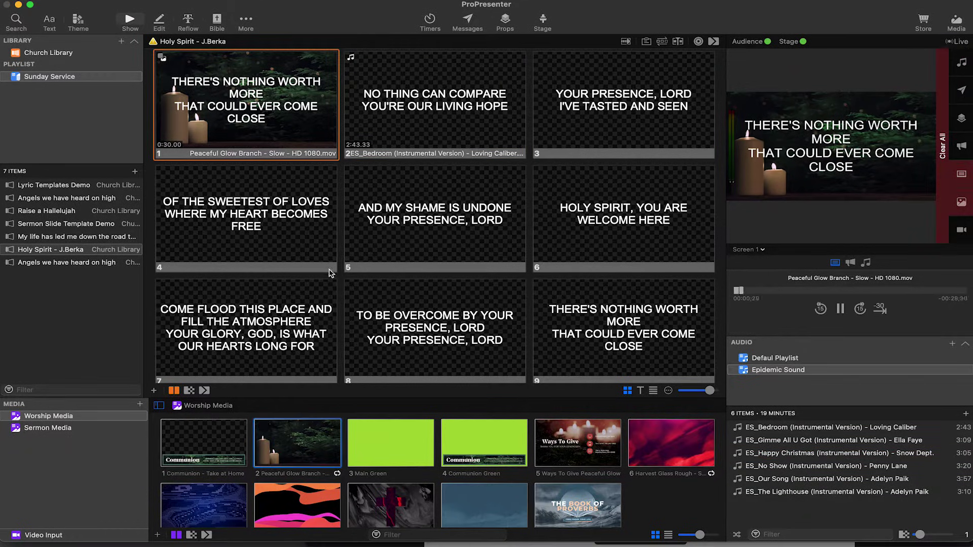
- Preview Marble Flow Cross, the blue sky video, then Harvest Glass Rough as live backgrounds
left_click(384, 509)
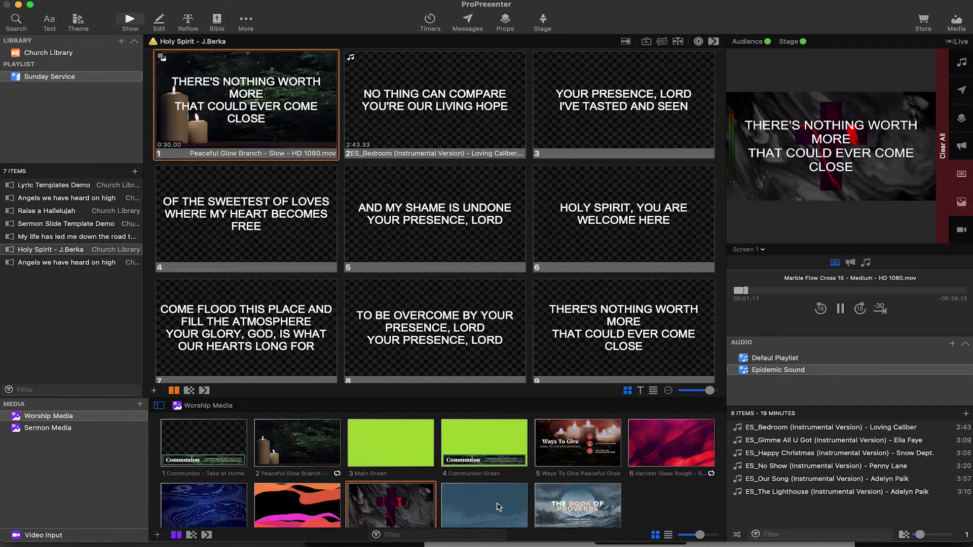
left_click(499, 507)
left_click(645, 451)
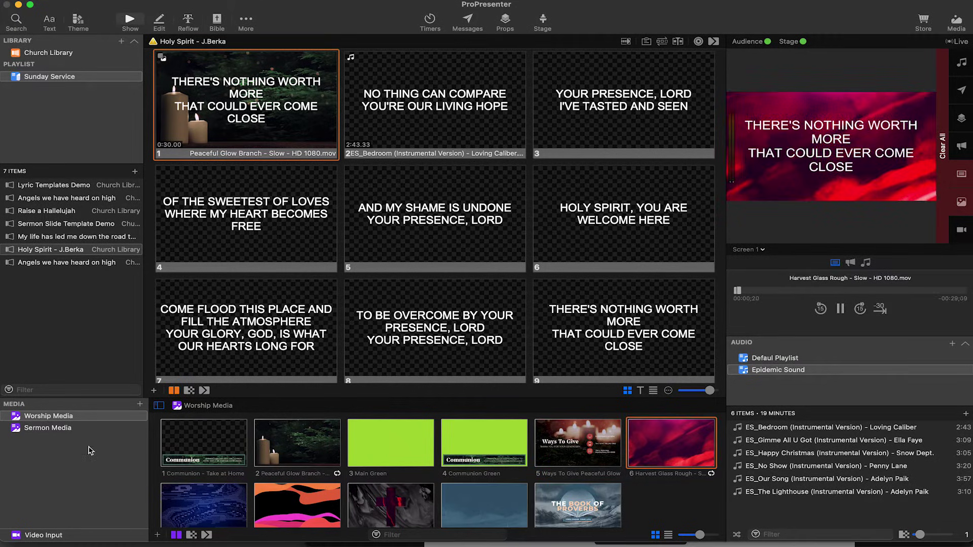
left_click(139, 404)
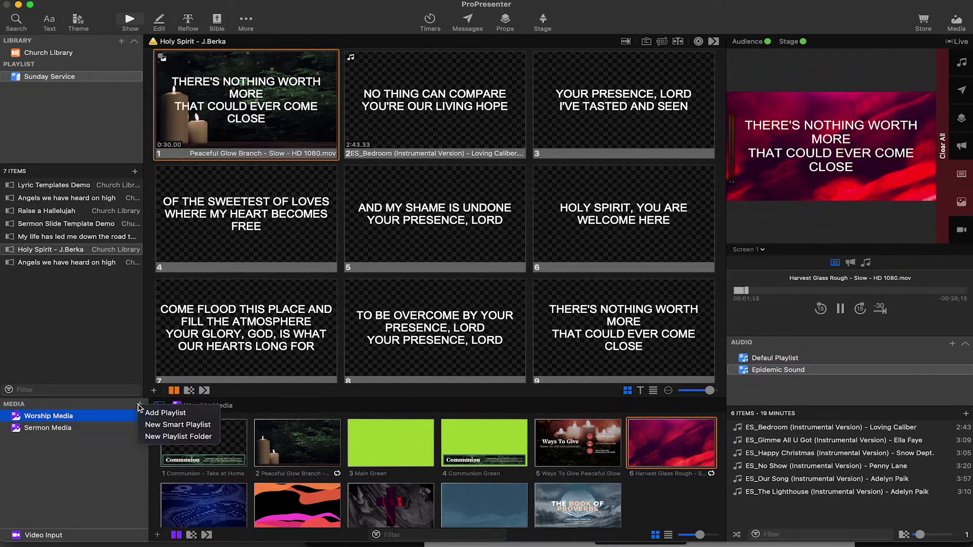
- Create a new smart media playlist linked to the Documents CMG folder
left_click(165, 426)
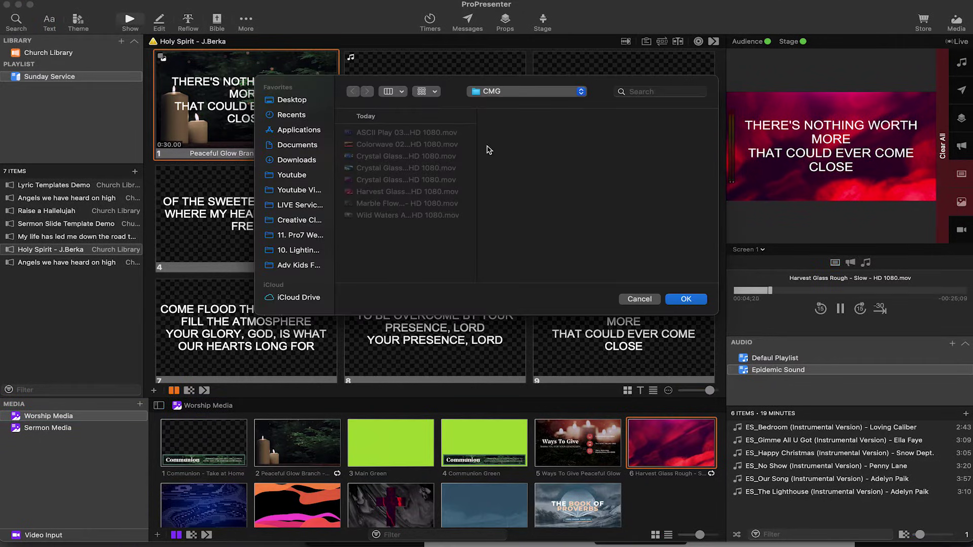
left_click(527, 91)
left_click(499, 100)
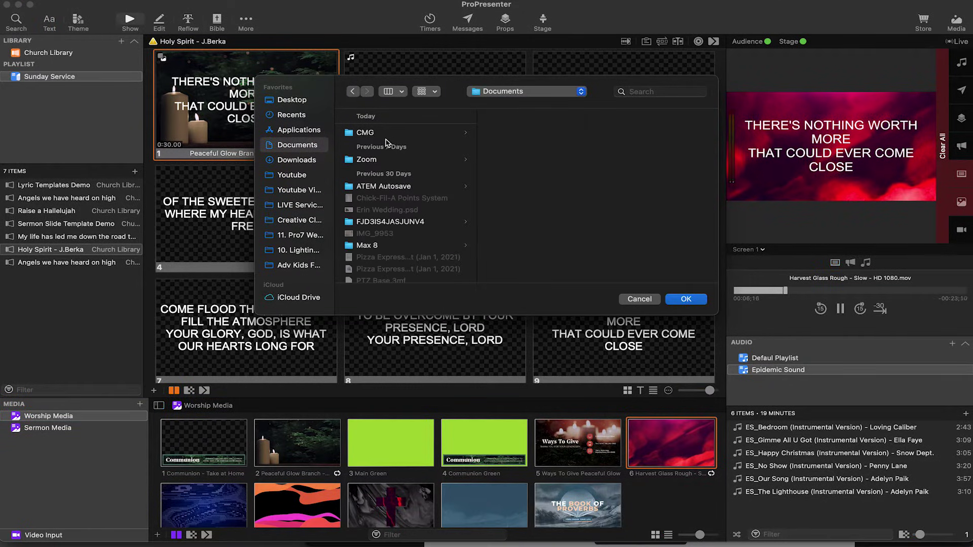
left_click(365, 134)
left_click(686, 298)
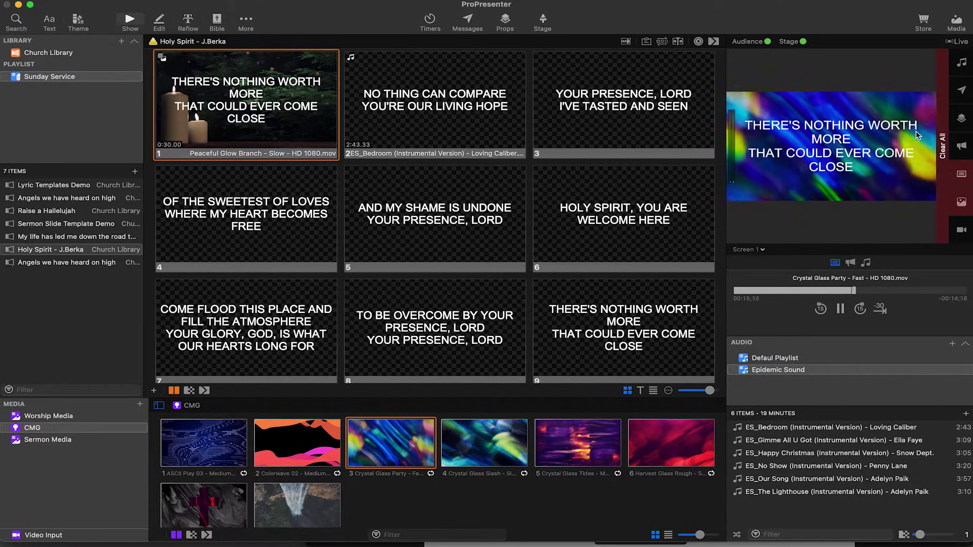
- Clear all output, then clear and restore slide 1's lyrics (F2) and background video (F3)
left_click(943, 154)
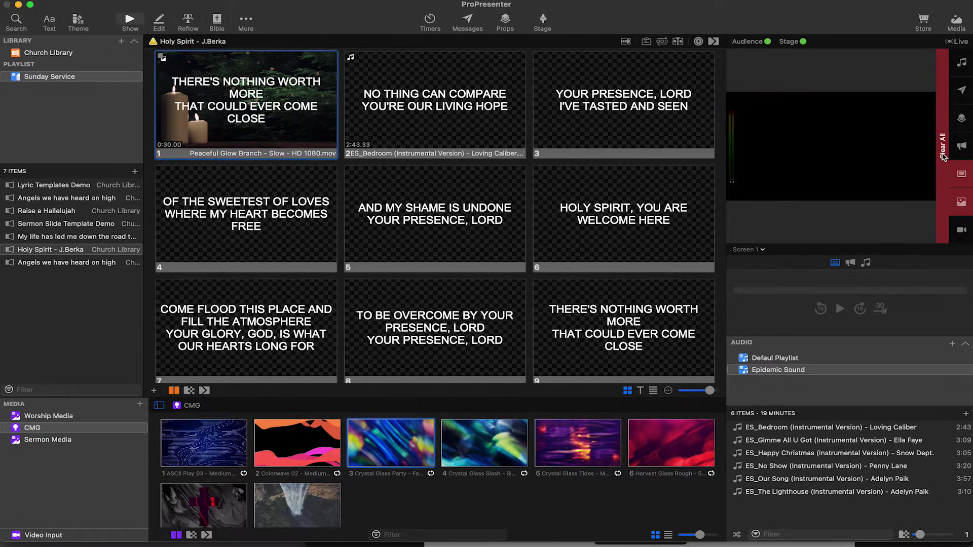
left_click(222, 132)
key("F2")
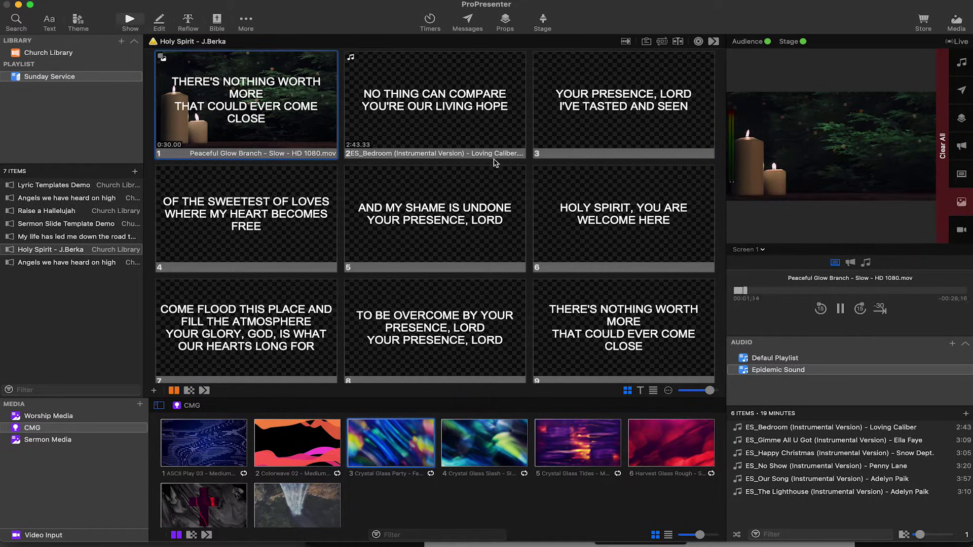
left_click(278, 120)
key("F3")
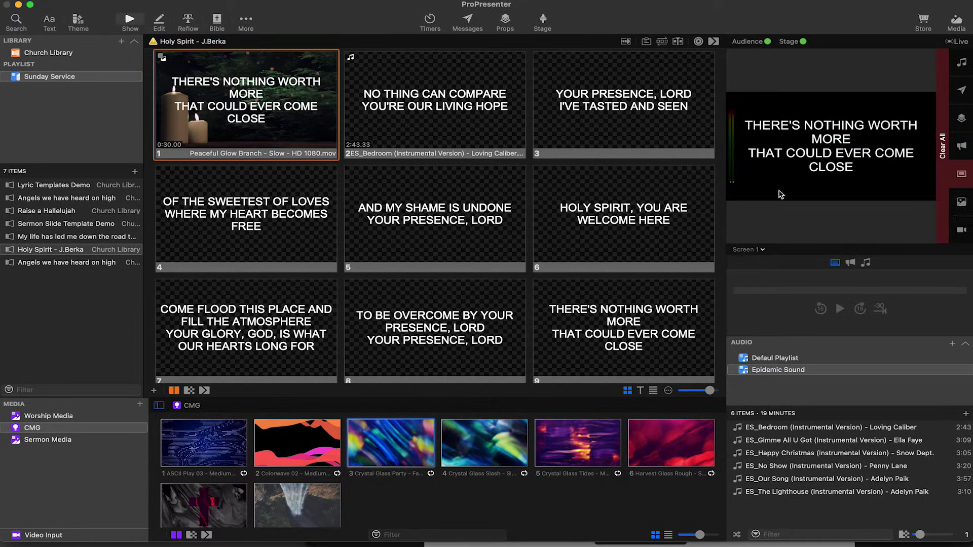
left_click(246, 103)
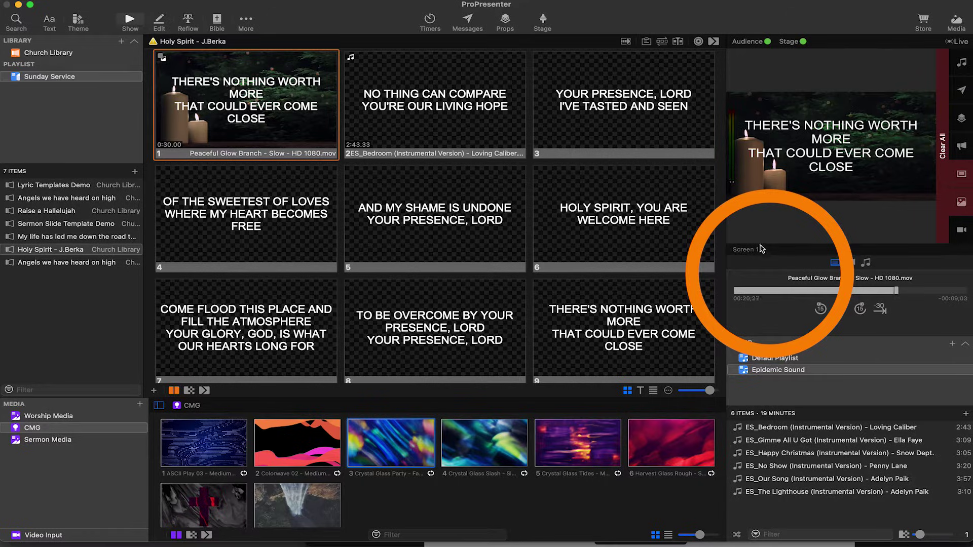
left_click(757, 251)
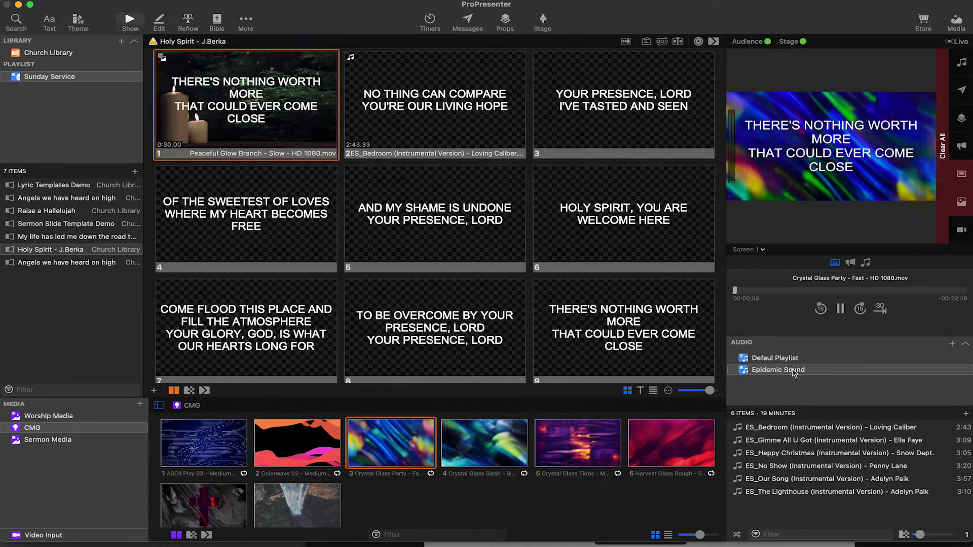
- Preview the Stage Screen 1 layout, then return the preview to Screen 1
left_click(749, 250)
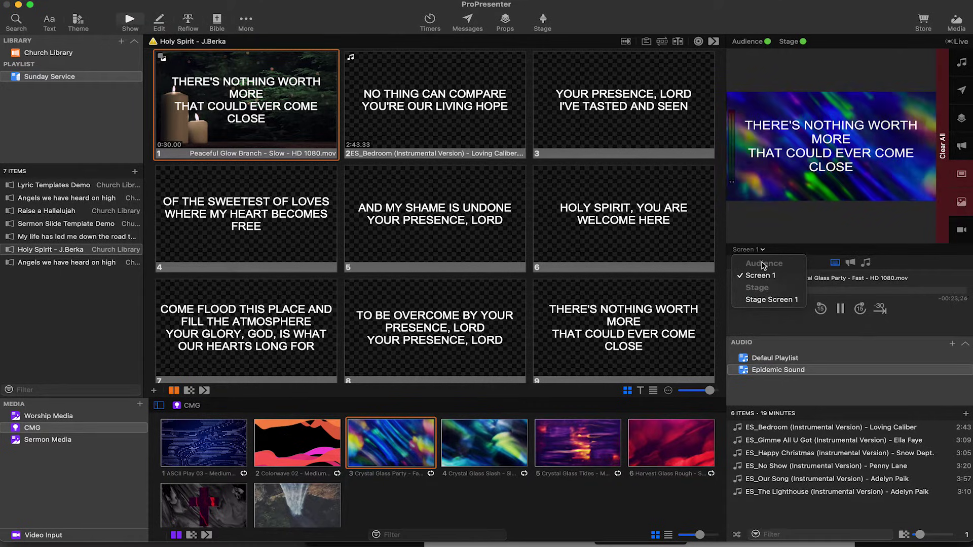
left_click(764, 299)
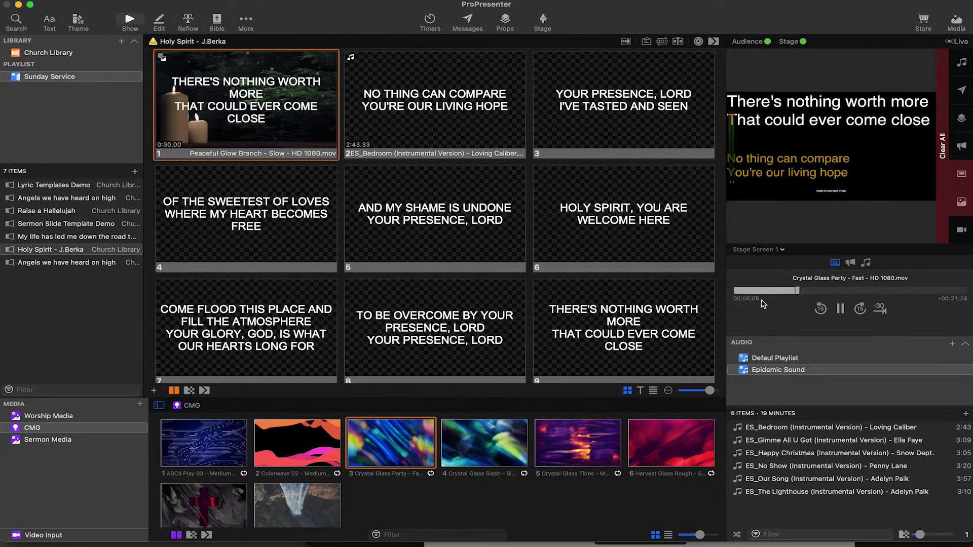
left_click(761, 250)
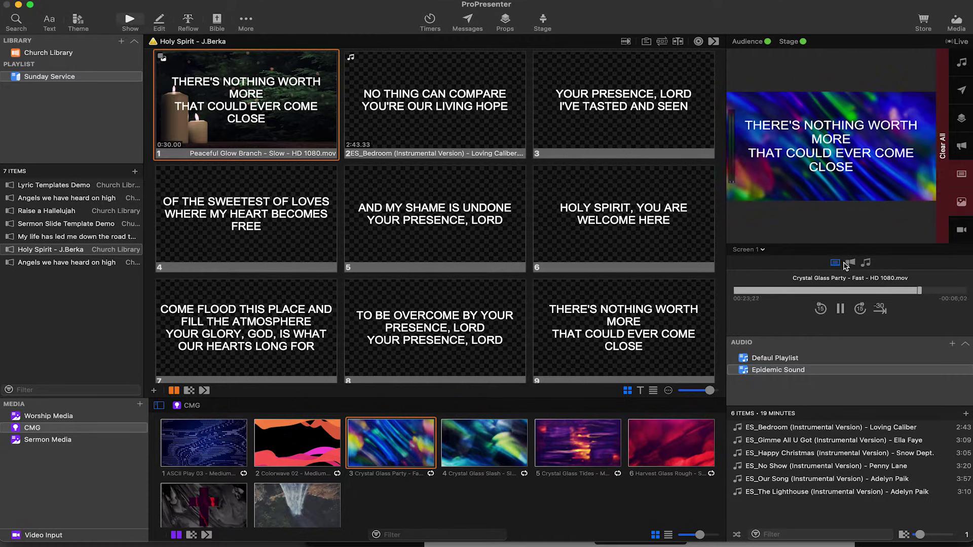
- Pause the Crystal Glass Party video in the transport and show the audio playback controls
left_click(850, 263)
left_click(834, 263)
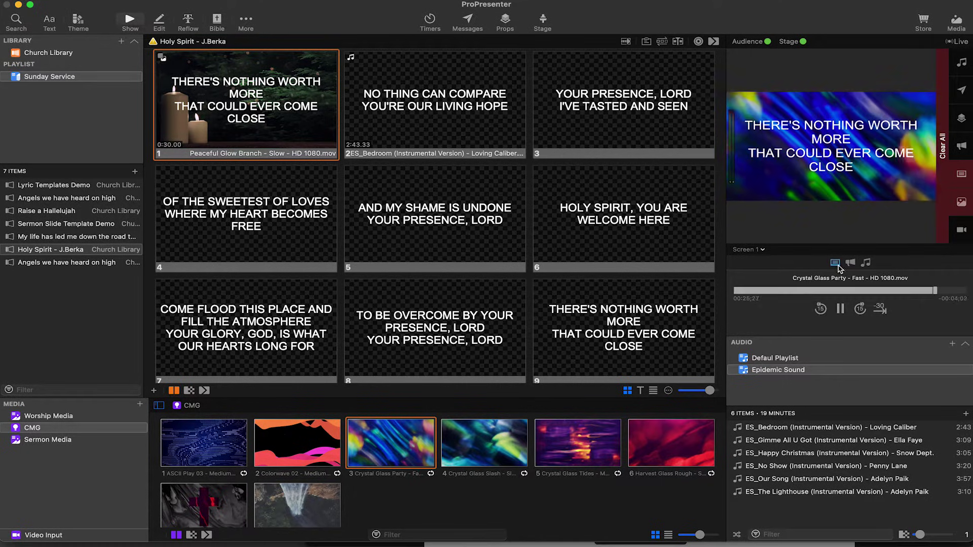
left_click(840, 309)
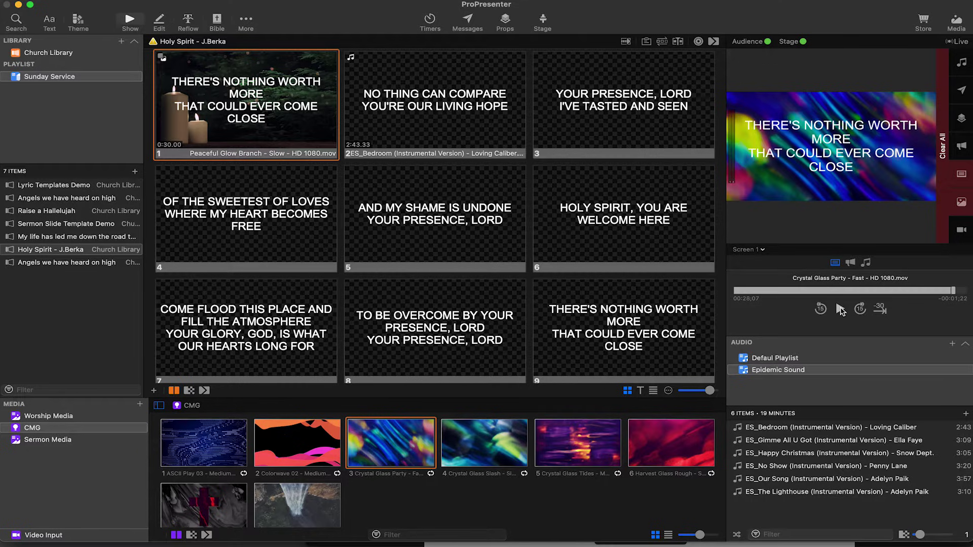
left_click(840, 309)
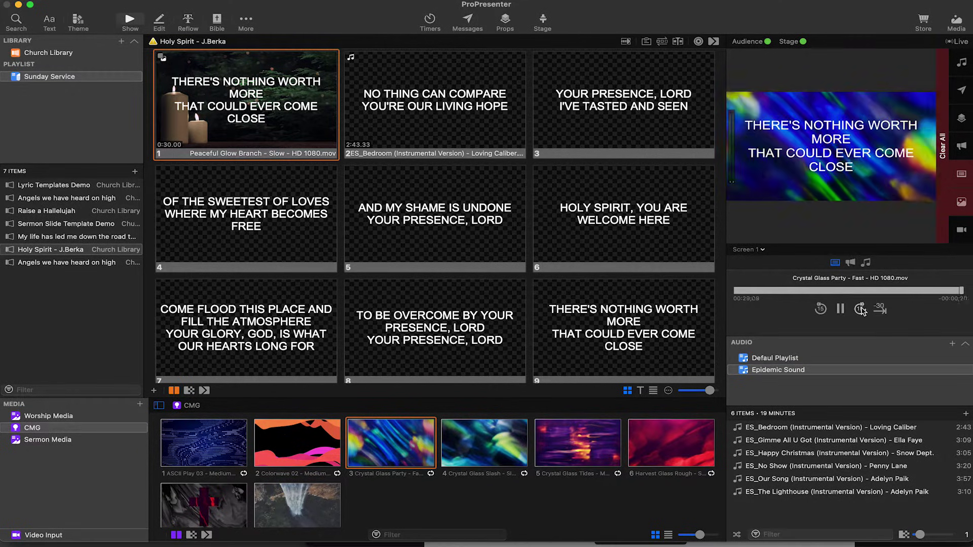
left_click(840, 309)
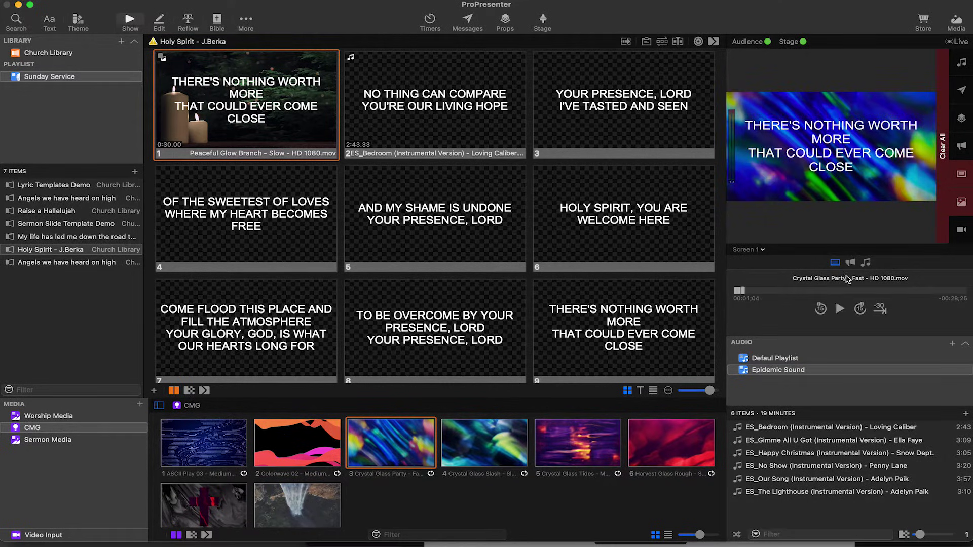
left_click(850, 263)
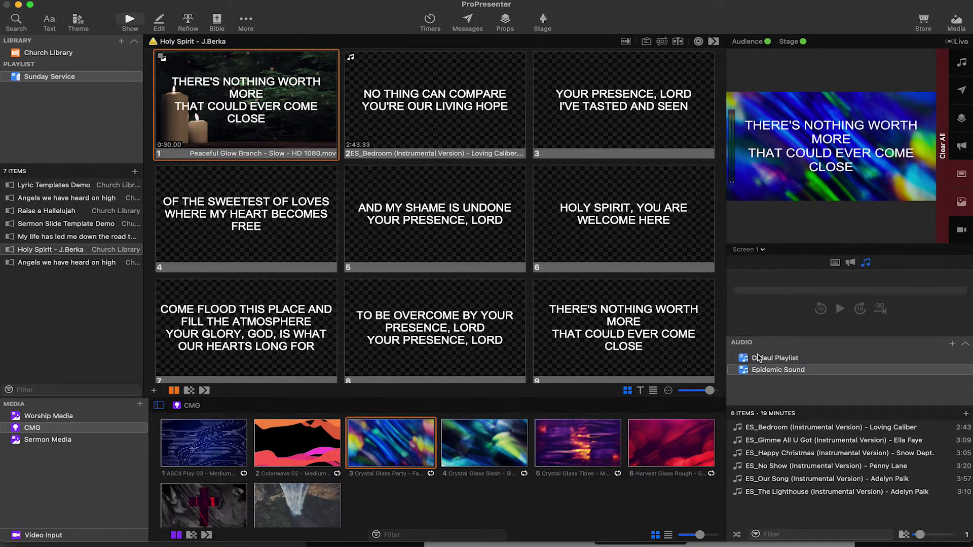
- Audition the Our Song and The Lighthouse Epidemic Sound tracks, then resume Crystal Glass Party
left_click(770, 363)
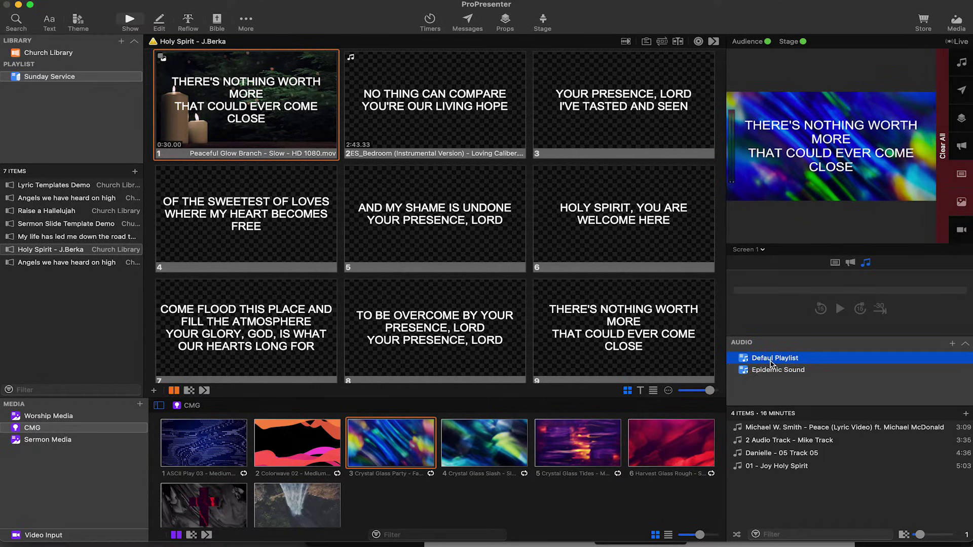
left_click(765, 372)
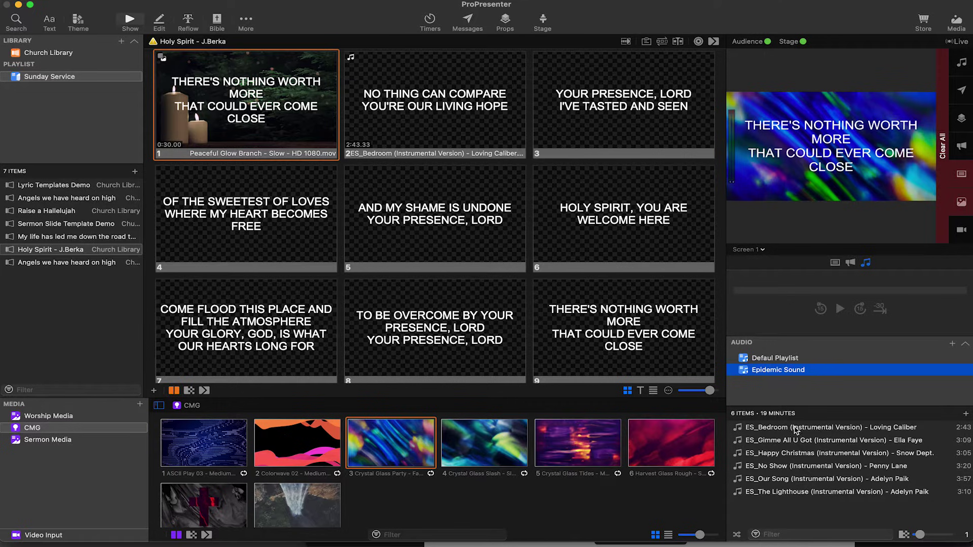
left_click(811, 479)
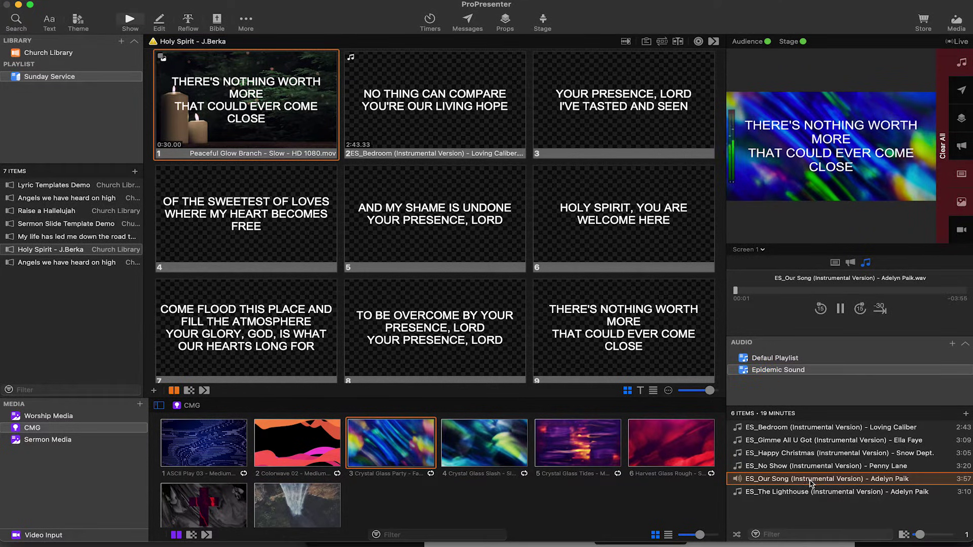
left_click(810, 491)
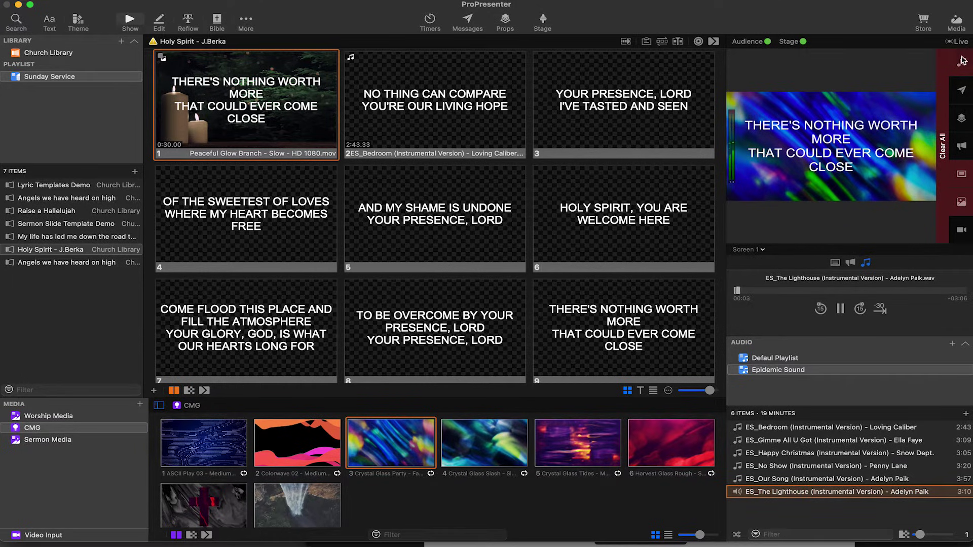
key("F4")
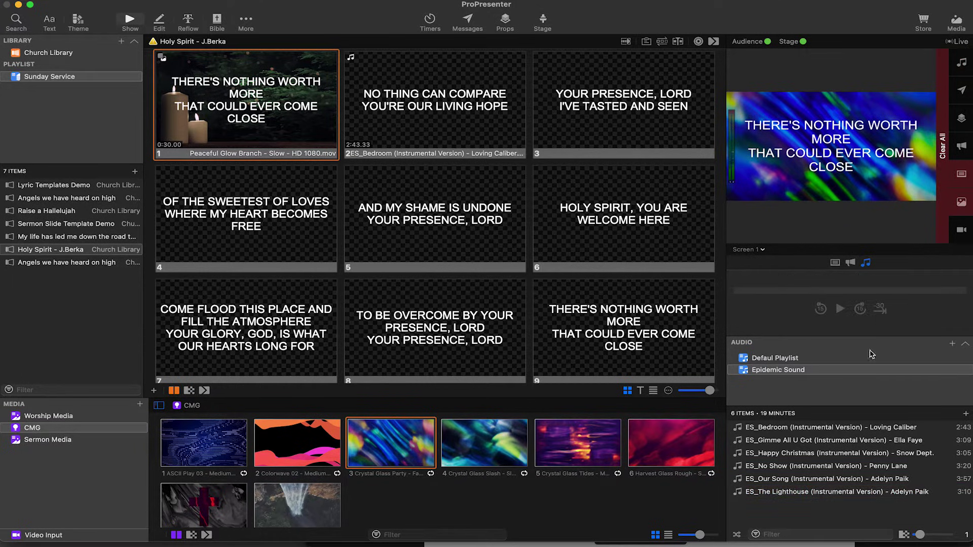
left_click(795, 492)
left_click(840, 310)
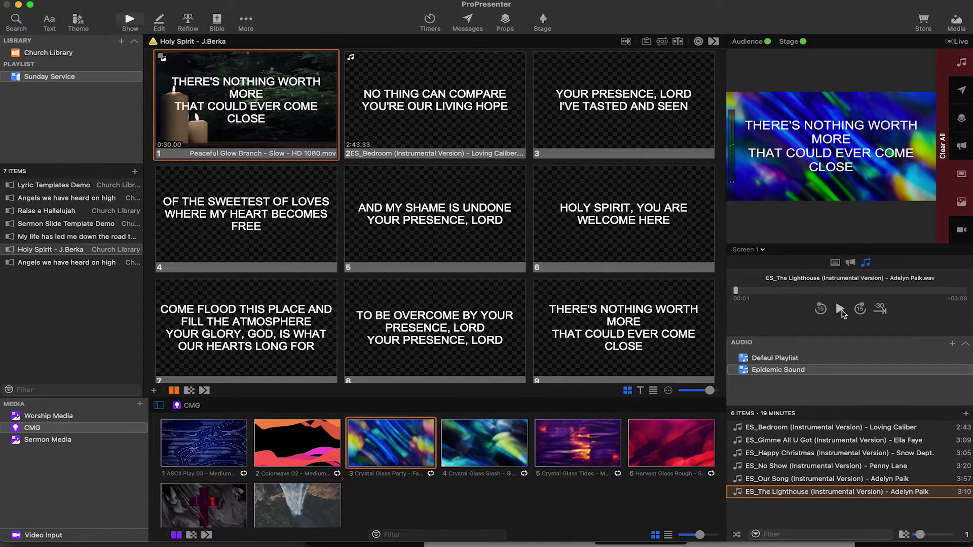
left_click(835, 263)
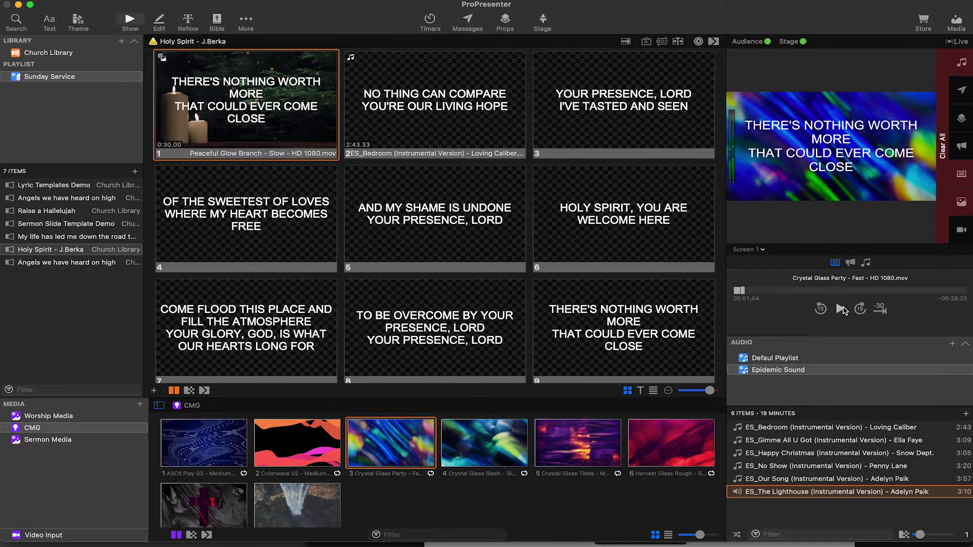
left_click(842, 310)
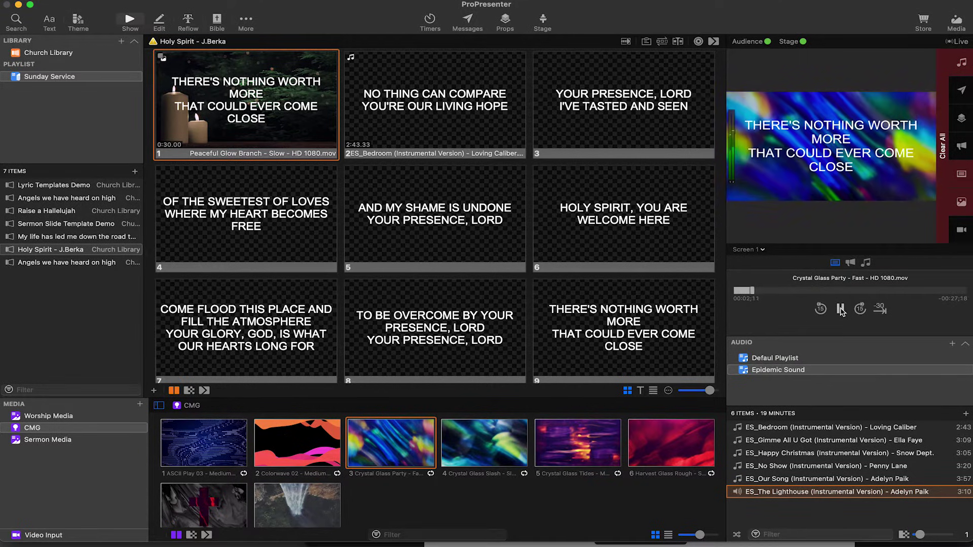
left_click(866, 263)
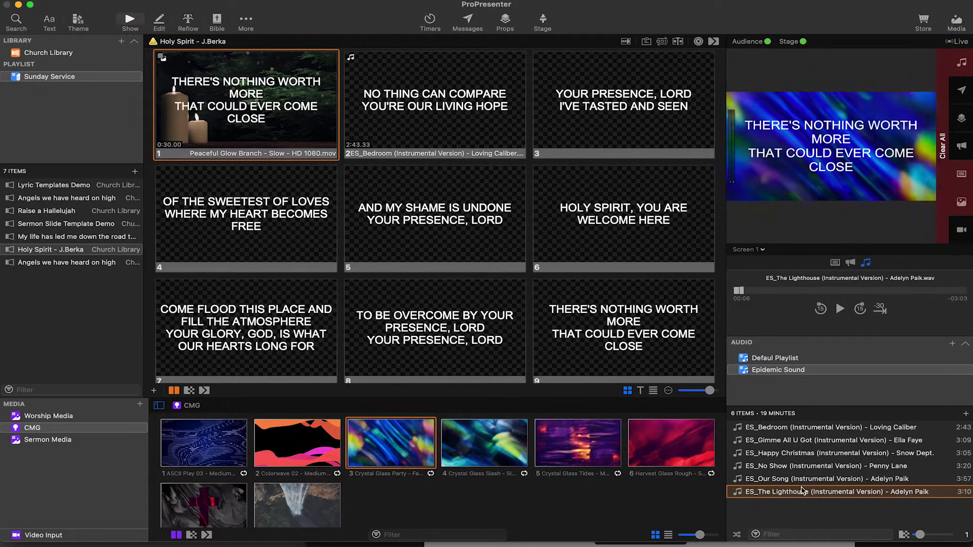
- Replace slide 2's audio cue with ES_No Show, trigger it, then clear the audio
left_click_drag(787, 469, 428, 119)
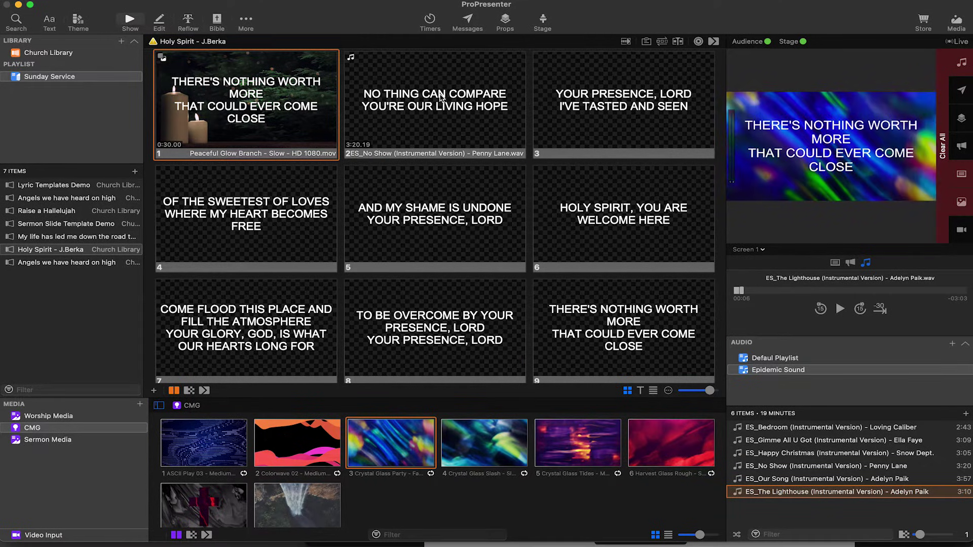
left_click(441, 99)
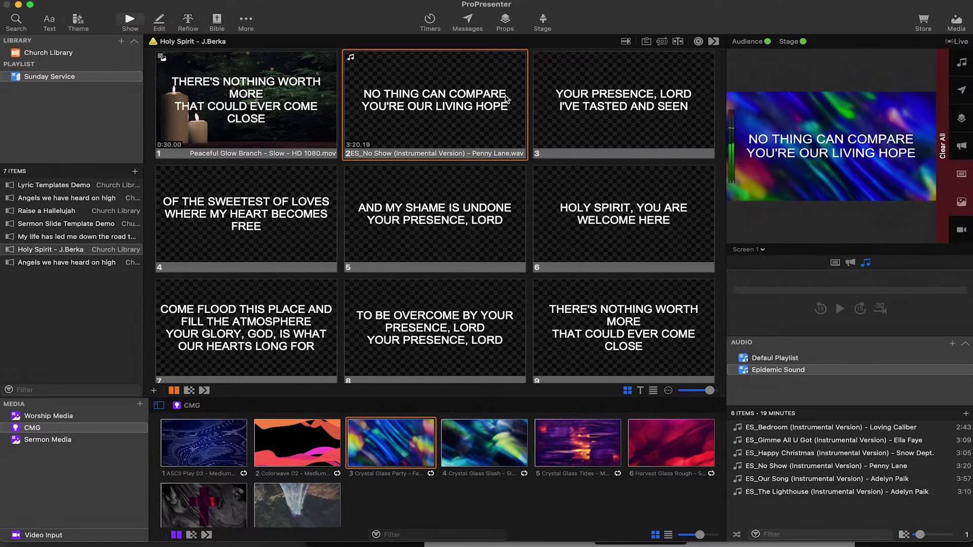
left_click(423, 100)
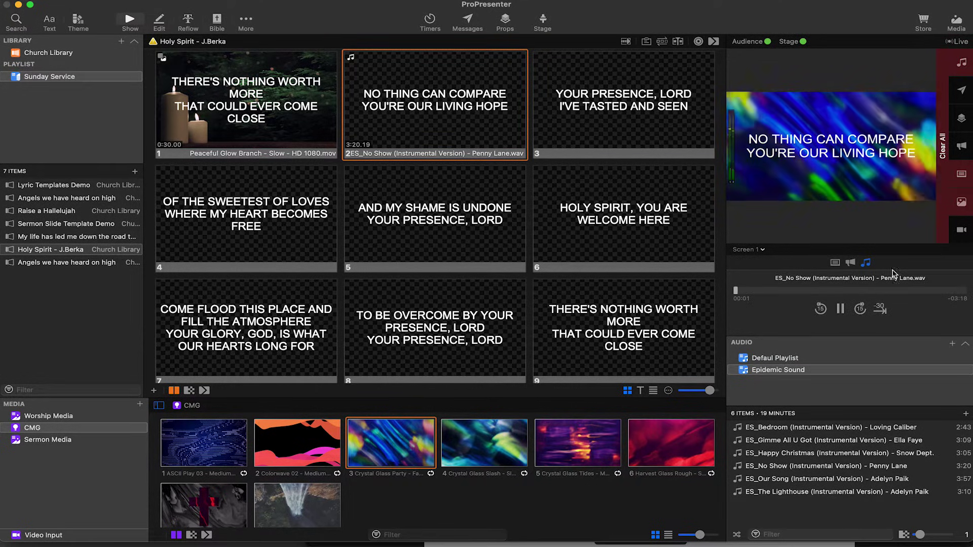
left_click(961, 63)
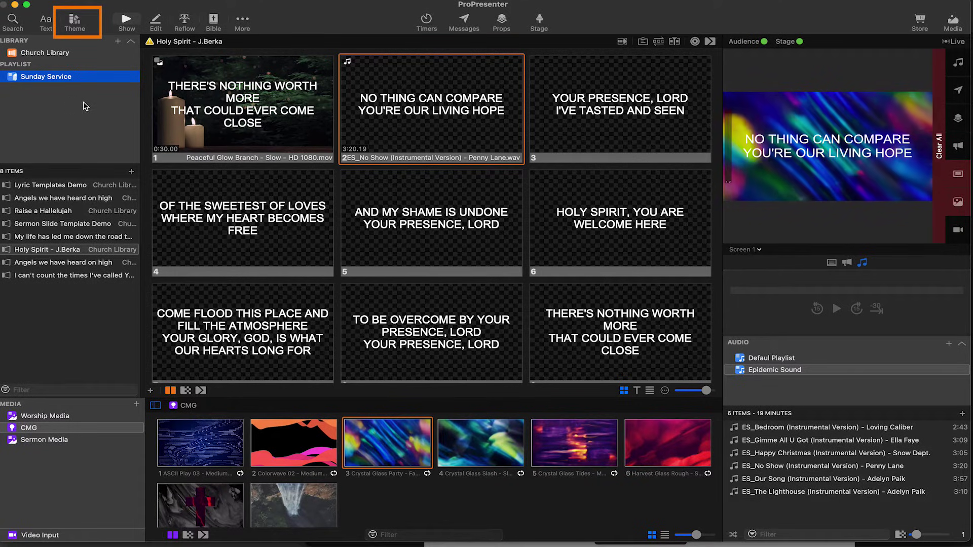
- Apply the Lyric Styles > Lines > White Text Horizontal Lines theme to all slides
left_click_drag(151, 89, 560, 276)
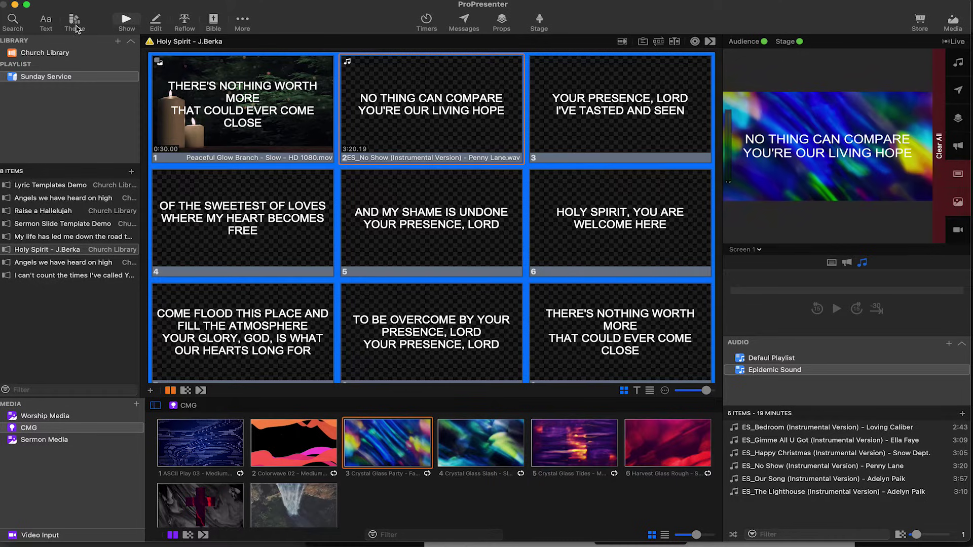
left_click(76, 28)
mouse_move(126, 40)
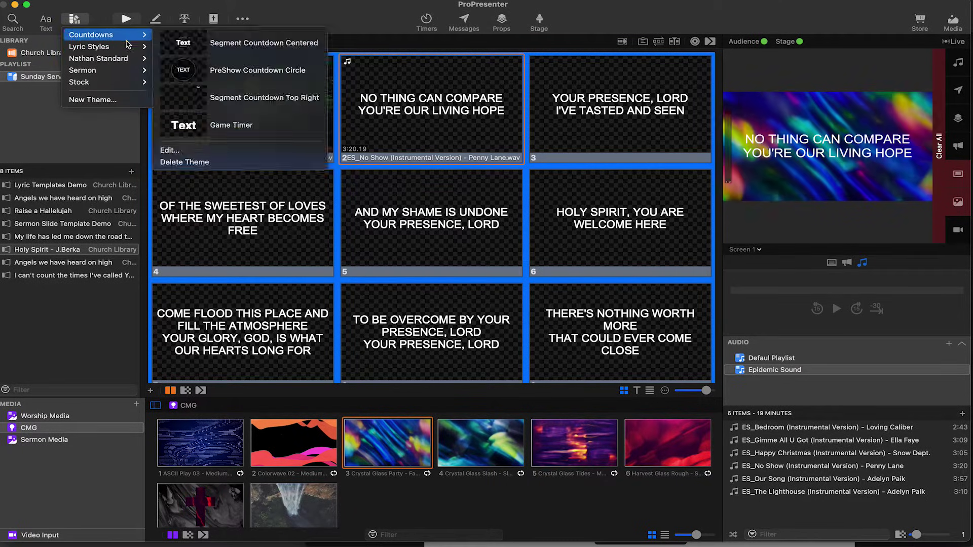
mouse_move(241, 51)
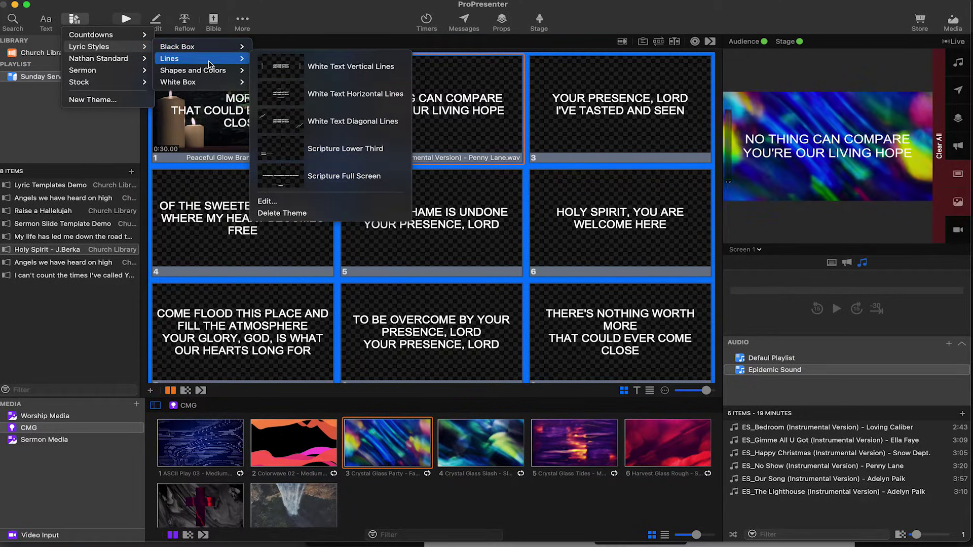
left_click(286, 95)
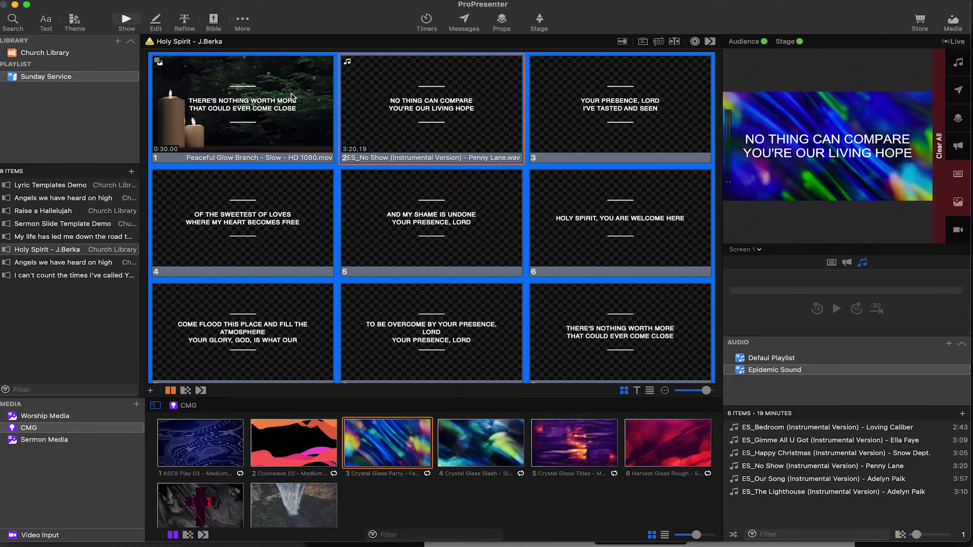
- Step through slides 1 to 6 live, pausing slide 2's audio track
left_click(301, 107)
left_click(428, 104)
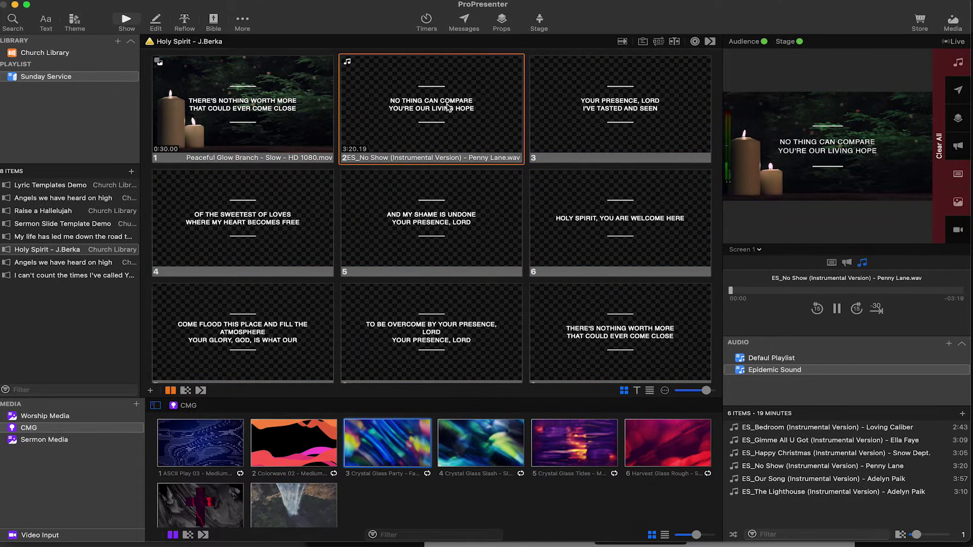
left_click(590, 104)
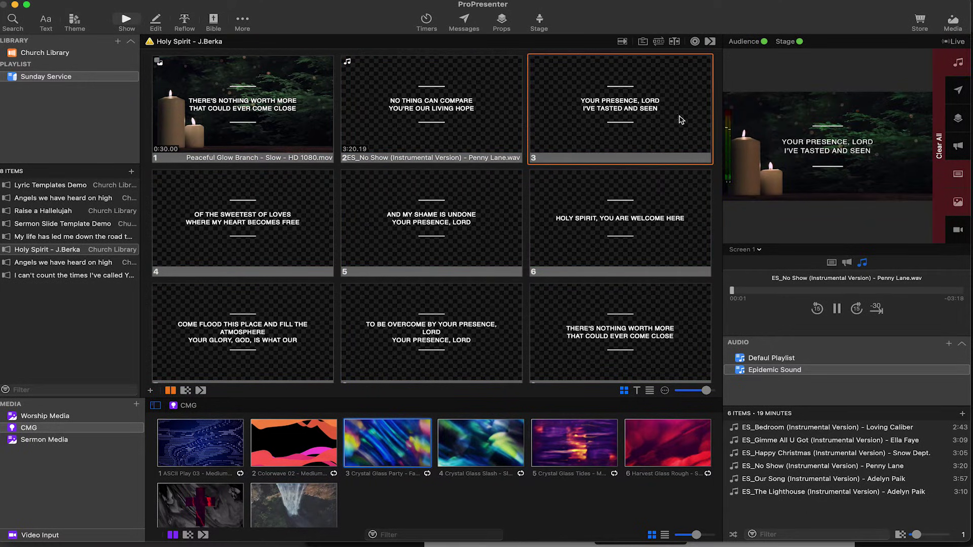
left_click(837, 308)
left_click(252, 237)
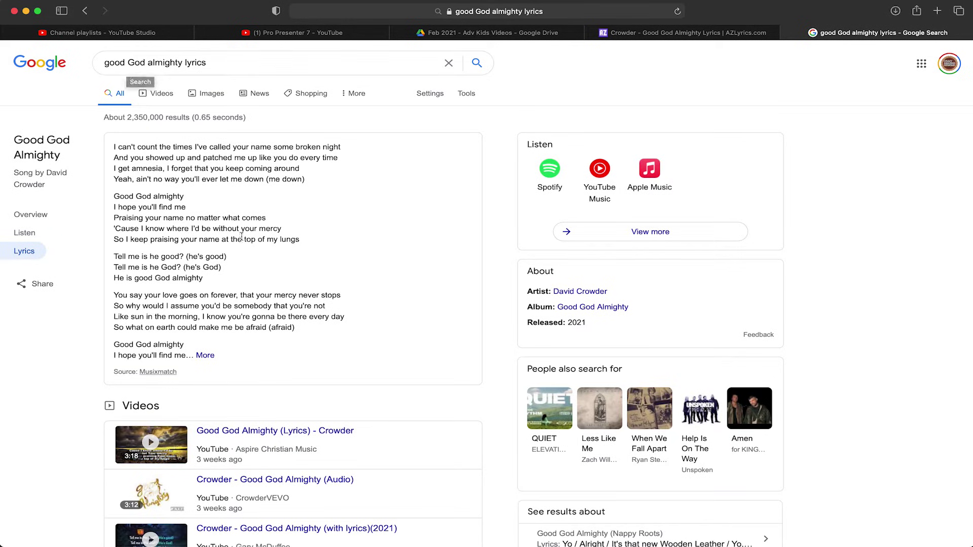
- Open the AZLyrics.com result from the 'good God almighty lyrics' Google results
scroll(230, 289, "down", 7)
scroll(230, 289, "down", 3)
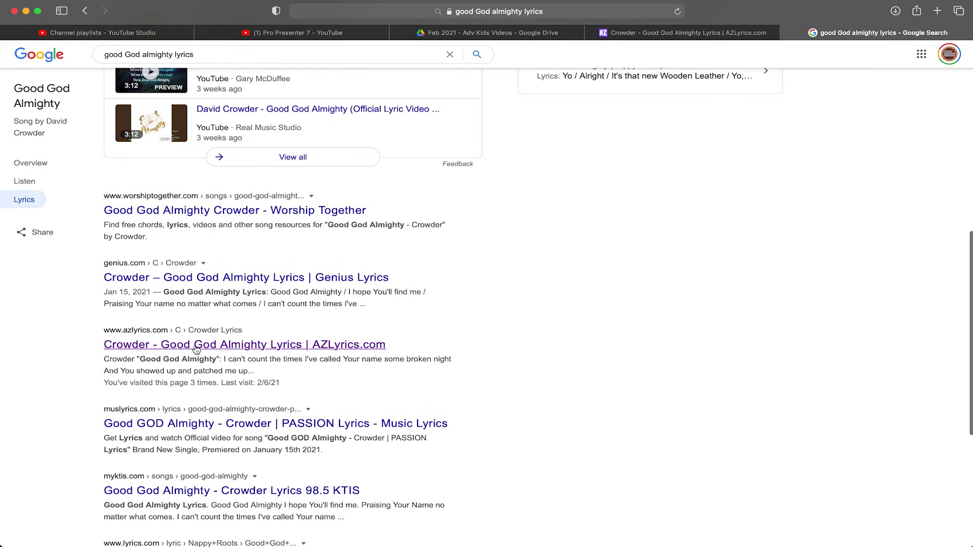
scroll(196, 349, "up", 10)
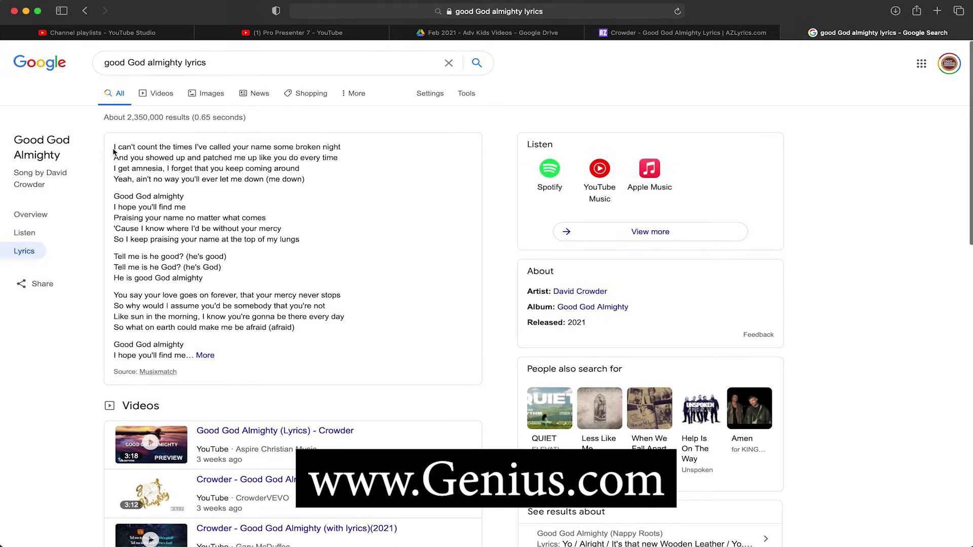
left_click_drag(114, 151, 366, 347)
left_click(366, 347)
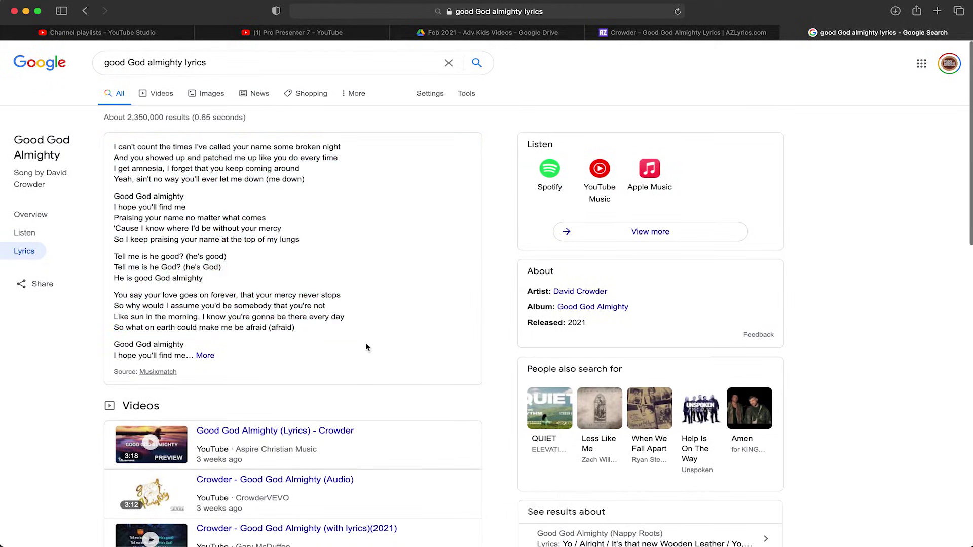
scroll(366, 347, "down", 5)
scroll(350, 347, "down", 4)
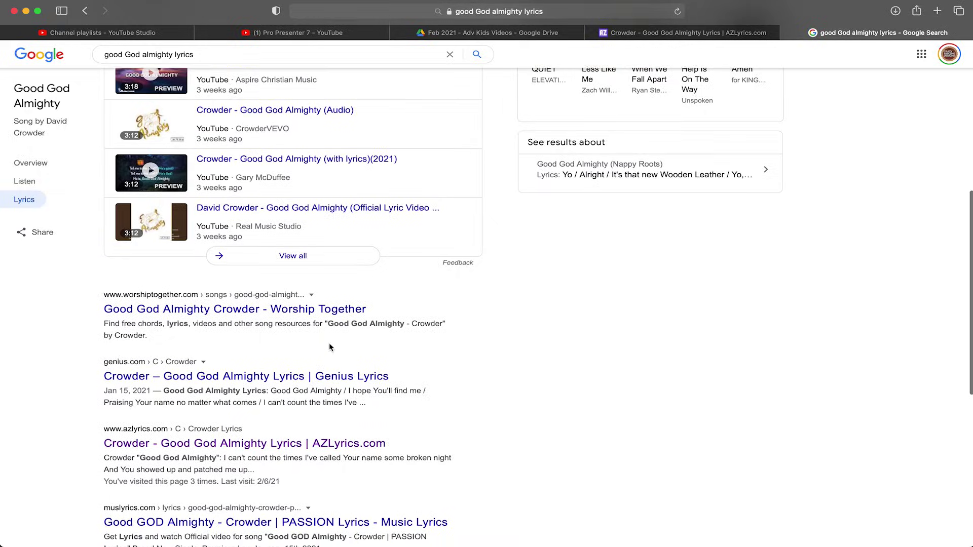
left_click(199, 444)
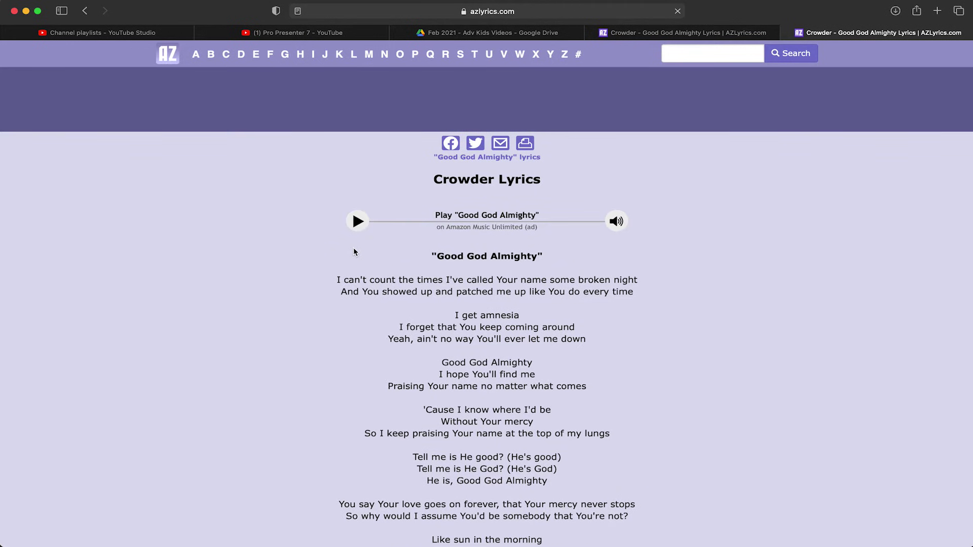
- Select the entire Good God Almighty lyrics and copy them
scroll(341, 245, "down", 3)
left_click_drag(319, 210, 600, 409)
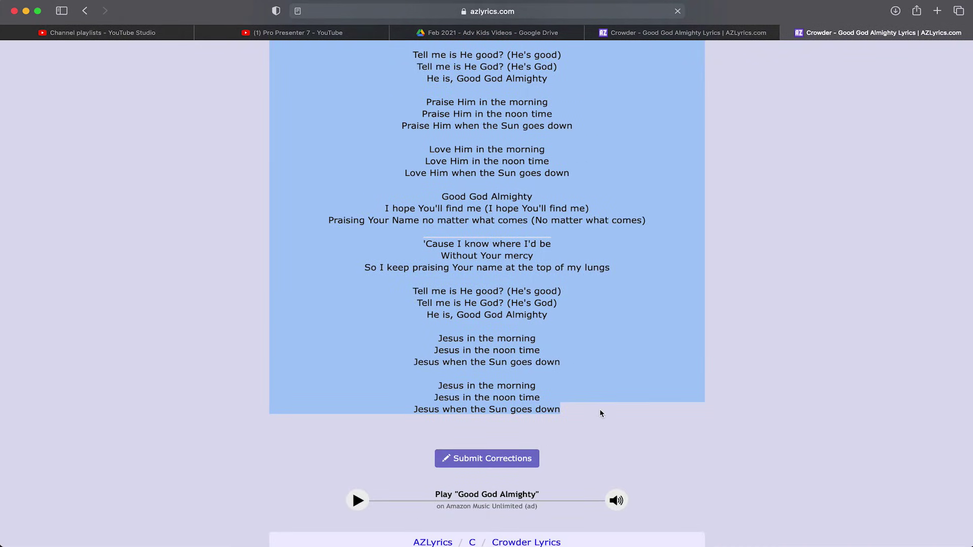
right_click(499, 300)
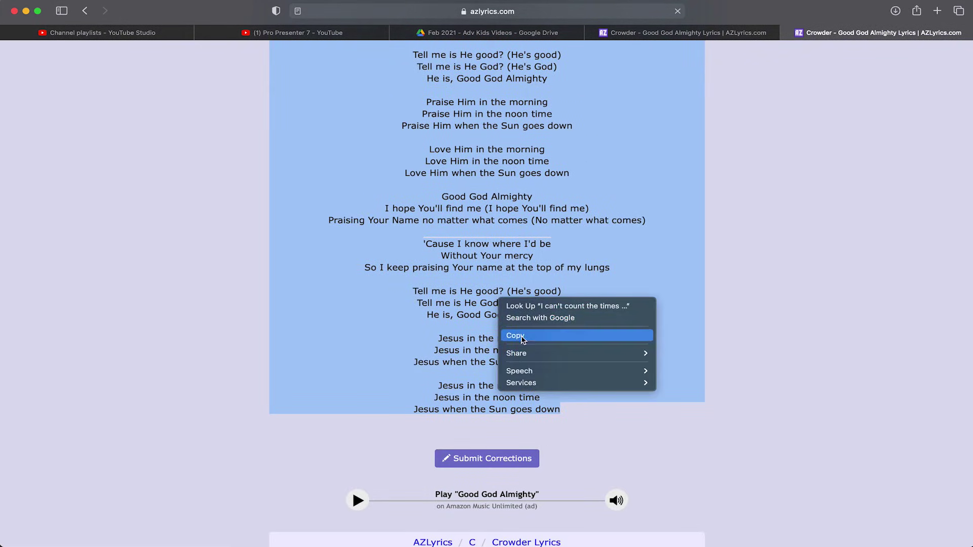
left_click(529, 337)
scroll(531, 253, "up", 10)
scroll(531, 250, "up", 2)
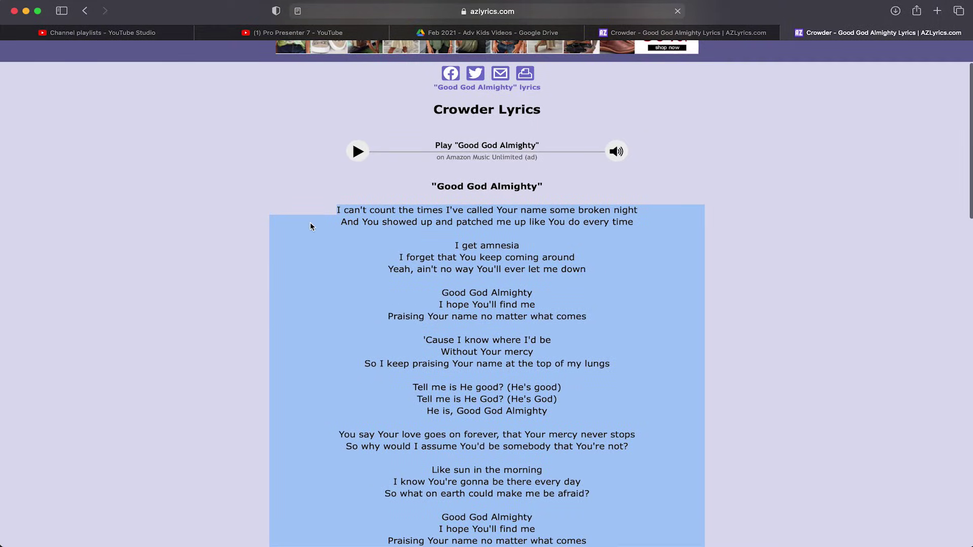
left_click(282, 212)
- Highlight the opening lines, the 'I get amnesia' verse and the chorus, then return to ProPresenter
left_click_drag(285, 211, 667, 219)
left_click_drag(455, 246, 596, 278)
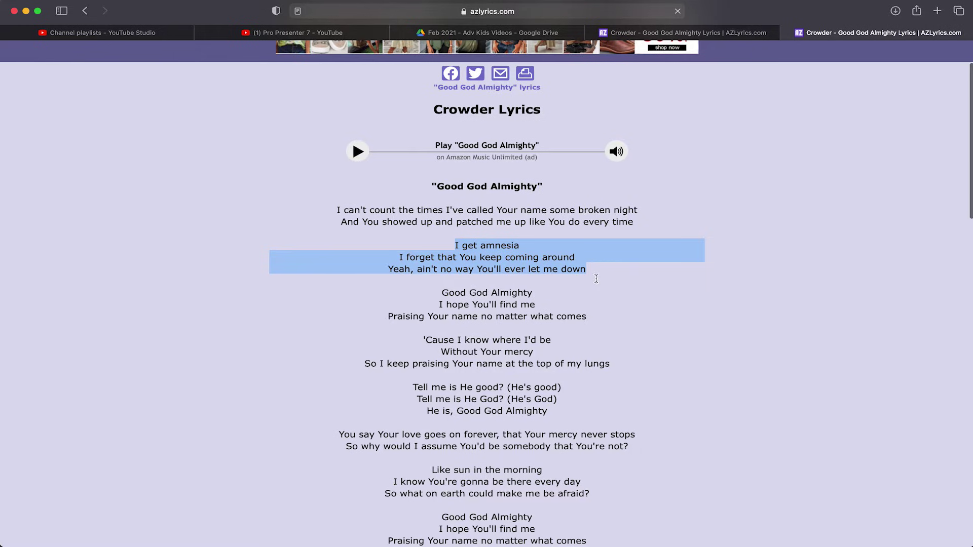
left_click_drag(440, 292, 596, 317)
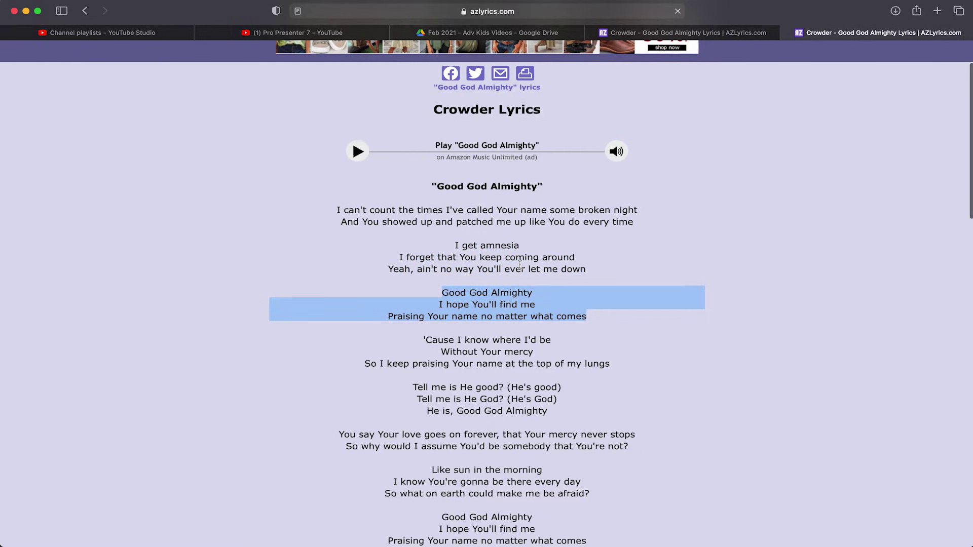
left_click(26, 10)
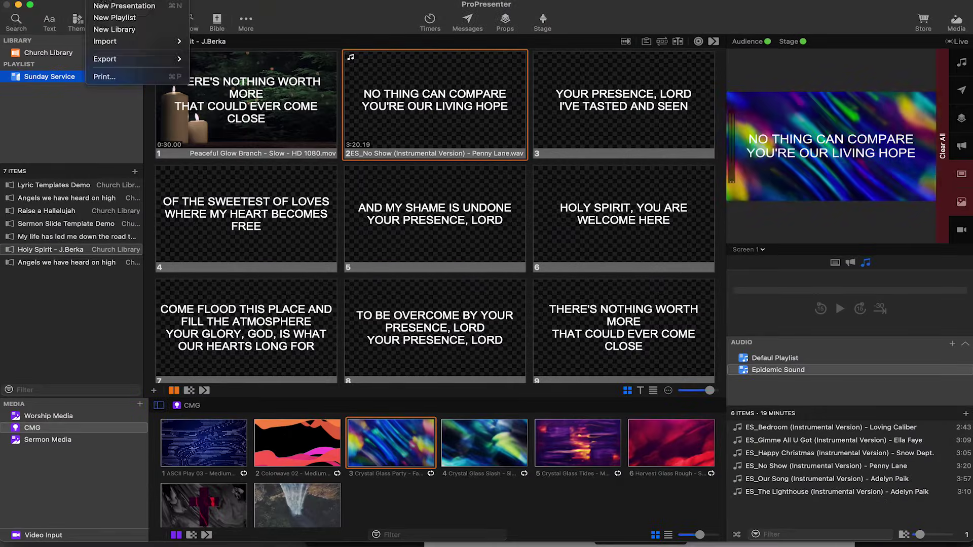
- Import the copied lyrics with Line Break delimiters, 1920 x 1080, green template, into Sunday Service
mouse_move(167, 42)
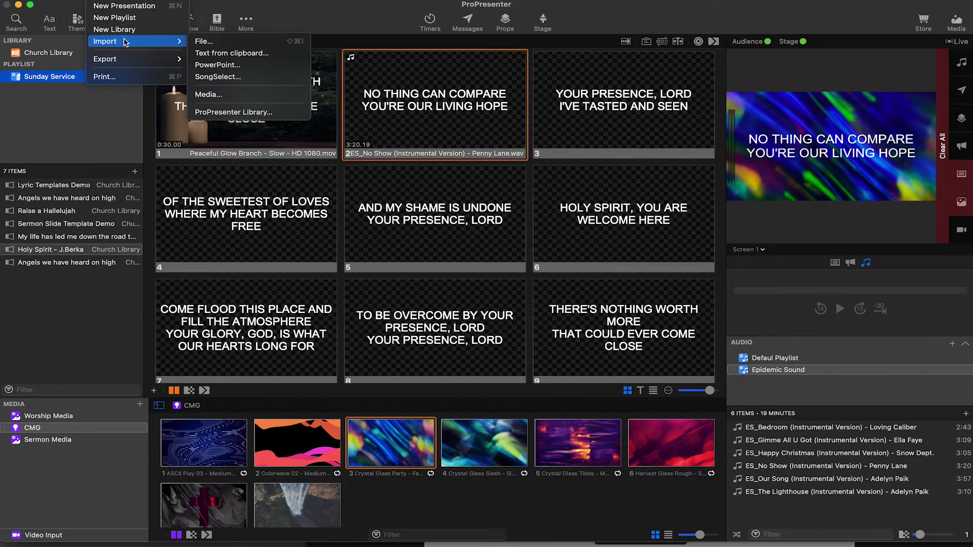
left_click(221, 54)
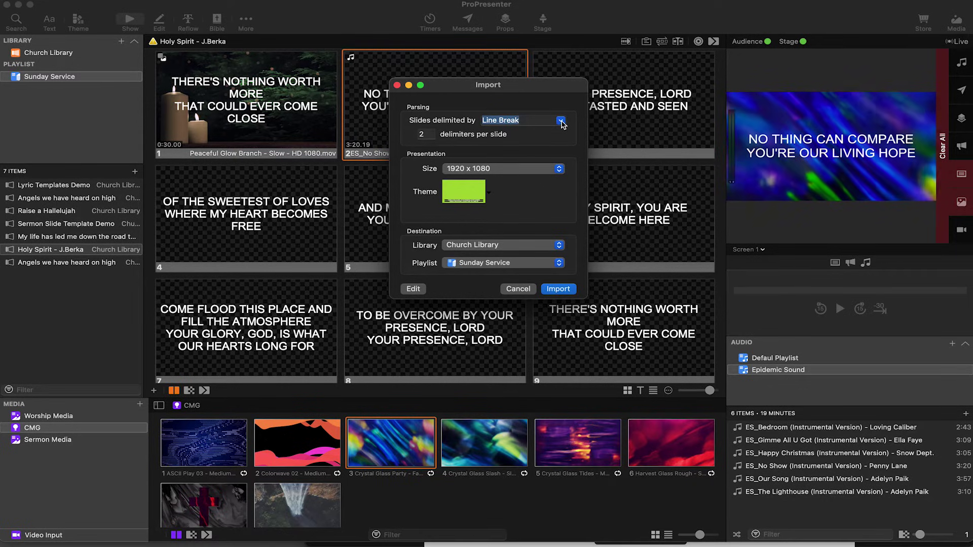
left_click(560, 121)
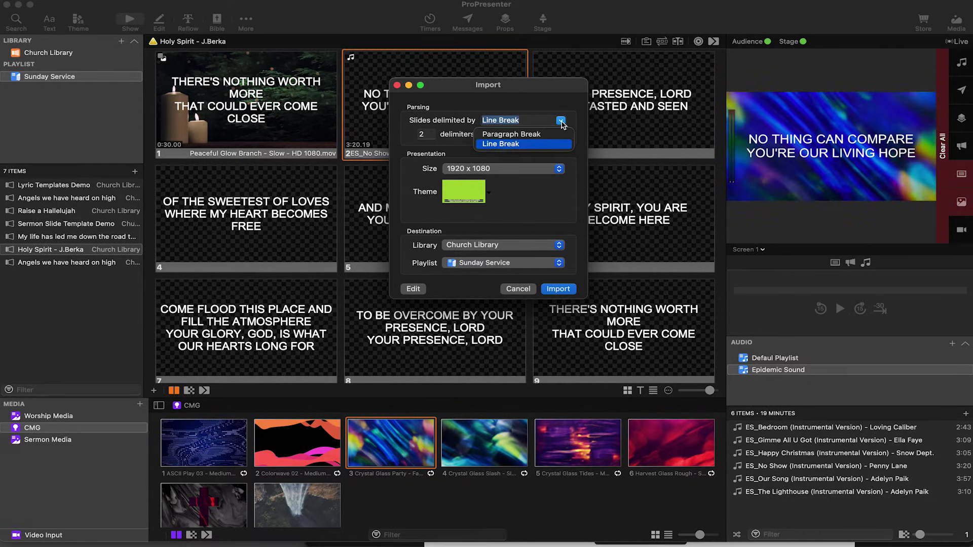
left_click(522, 144)
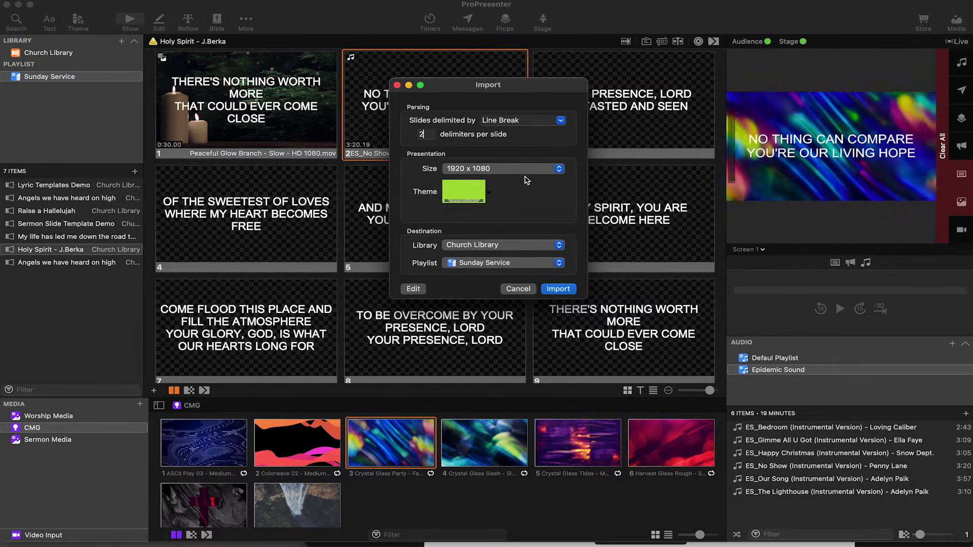
left_click(498, 171)
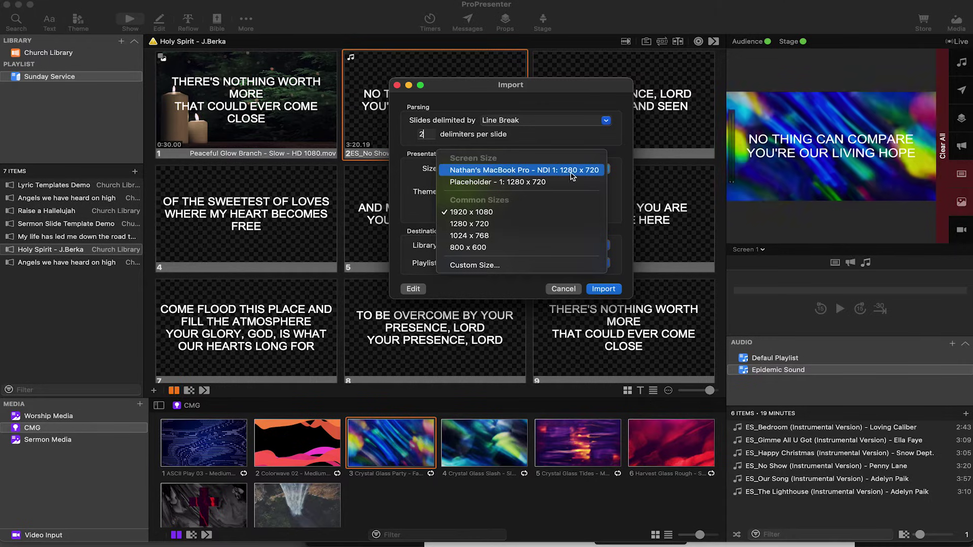
left_click(494, 212)
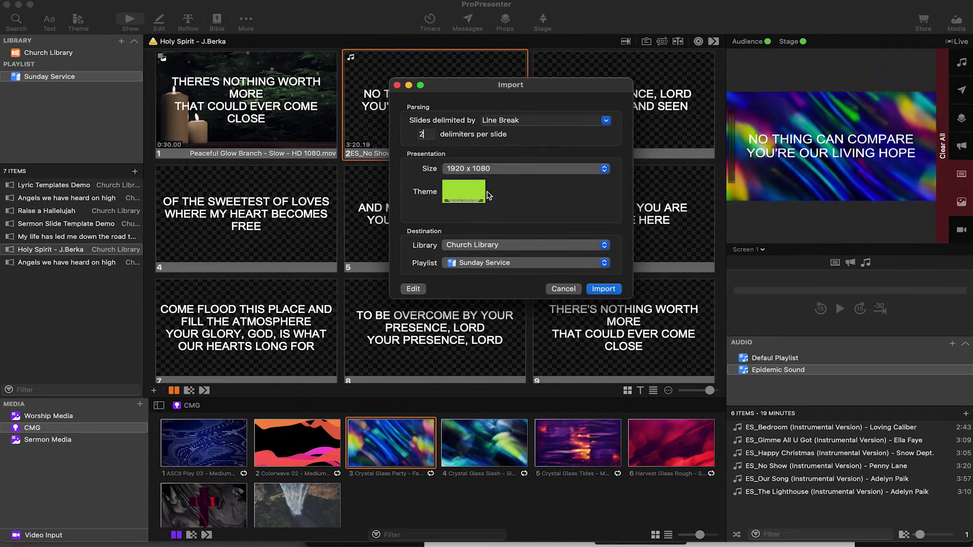
left_click(487, 195)
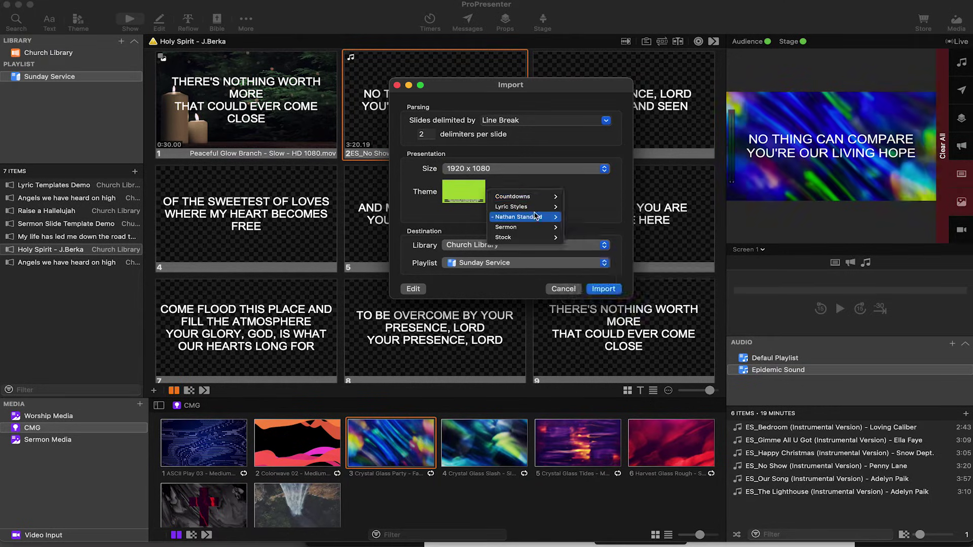
mouse_move(533, 219)
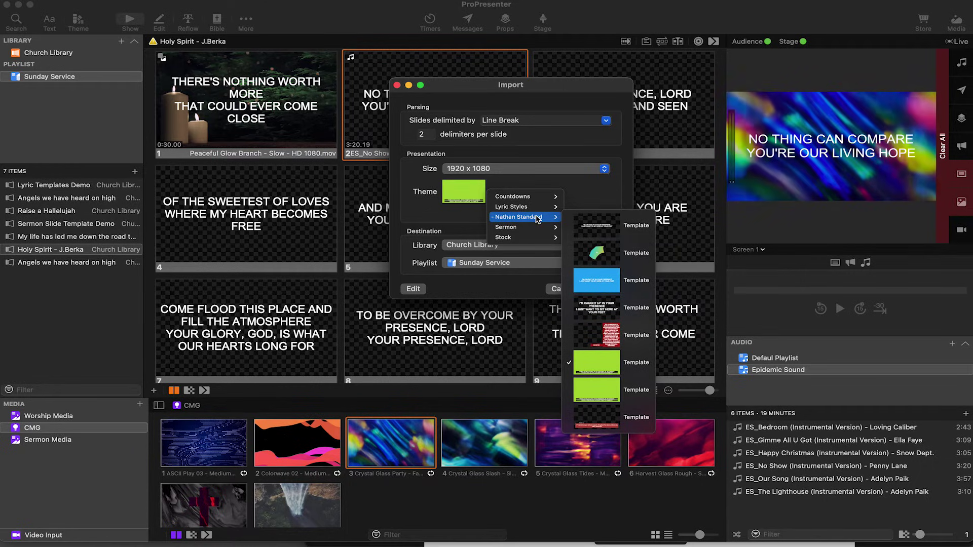
left_click(593, 360)
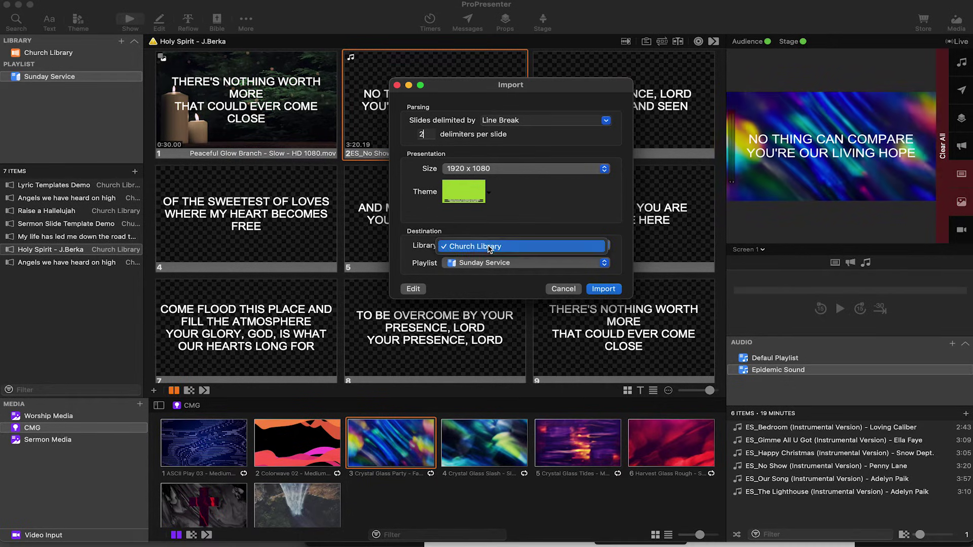
left_click(489, 263)
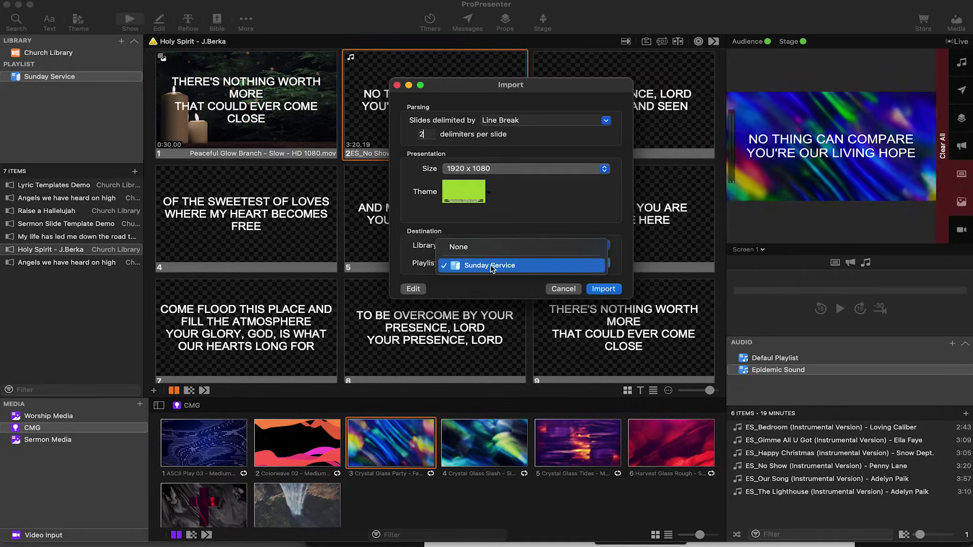
left_click(491, 266)
left_click(602, 289)
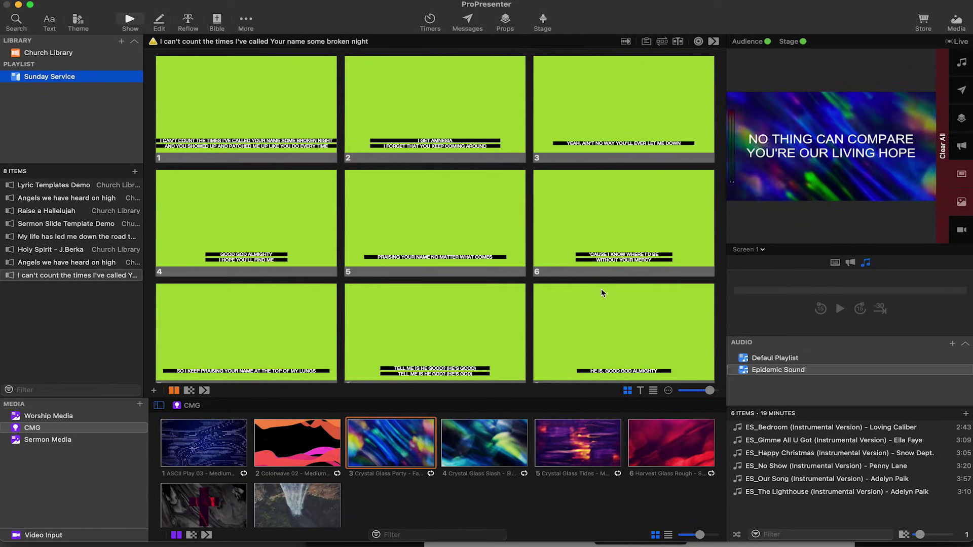
- Open the slide editor and switch to the I GET AMNESIA slide
right_click(220, 96)
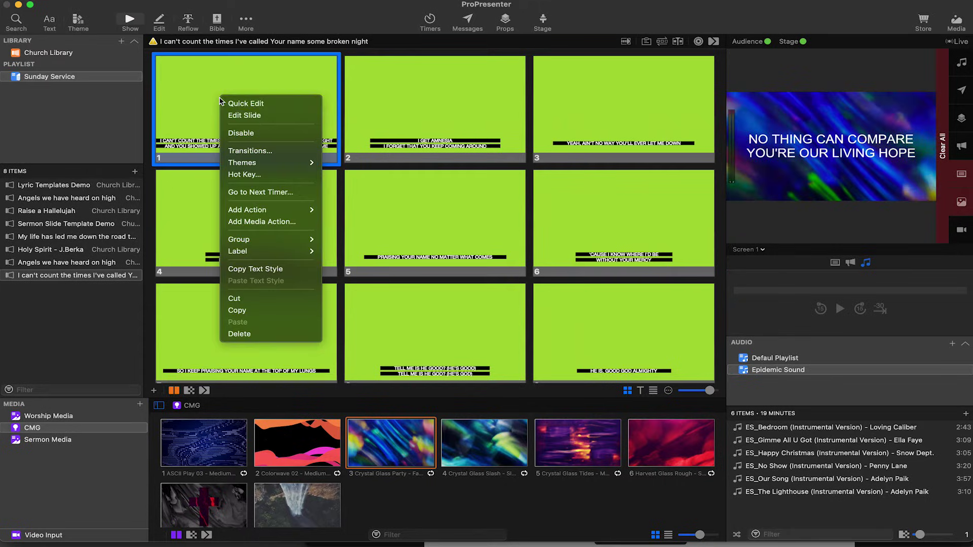
left_click(241, 115)
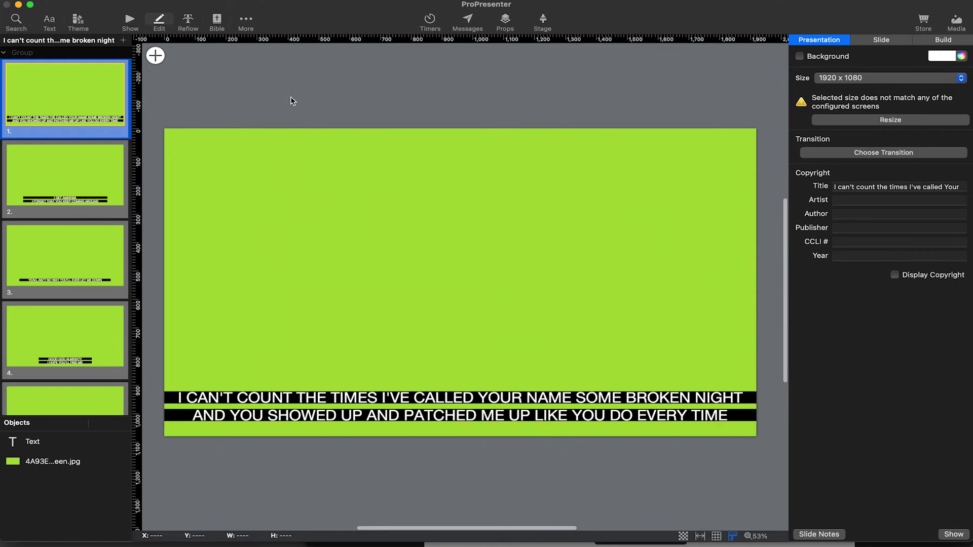
scroll(64, 165, "down", 1)
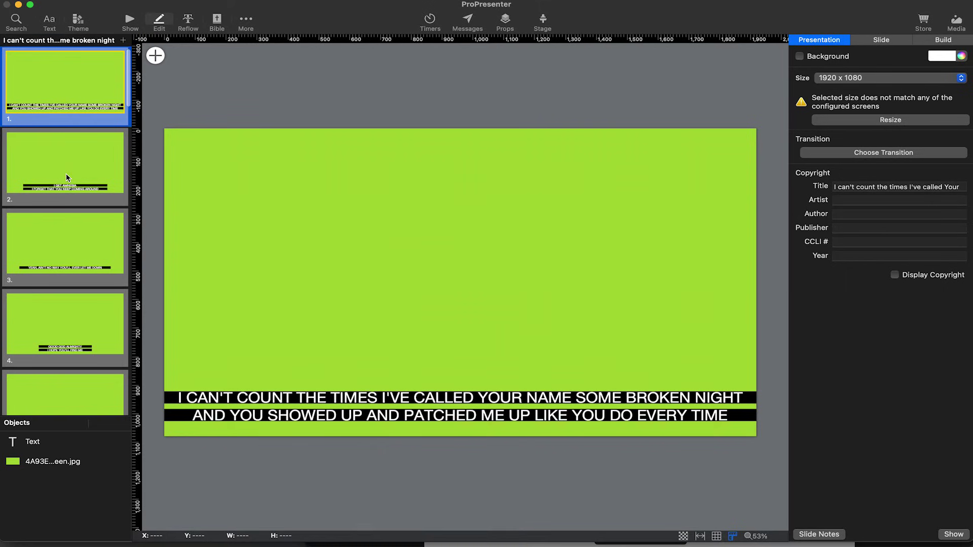
left_click(63, 162)
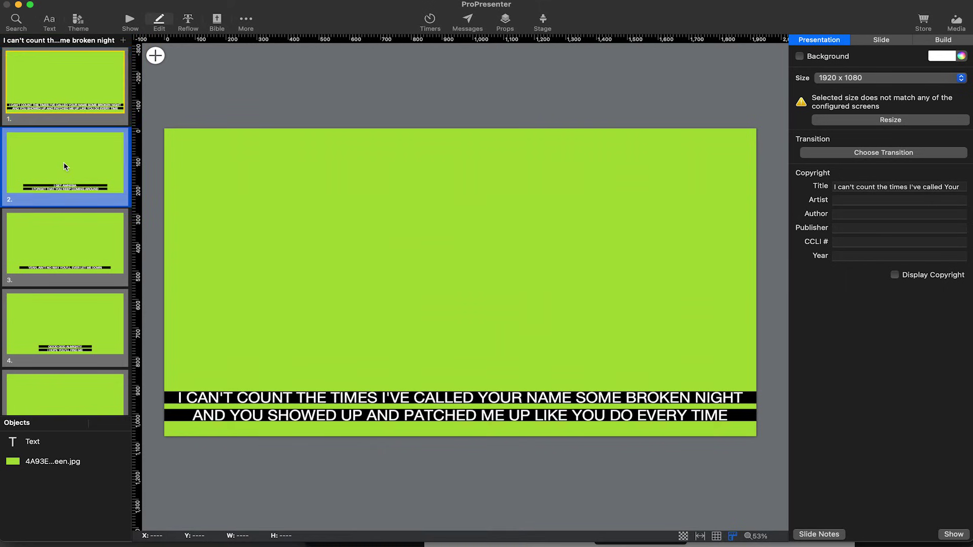
- Turn off Fill and Lines Only on the lyric text box, leaving plain white text on green
left_click(504, 420)
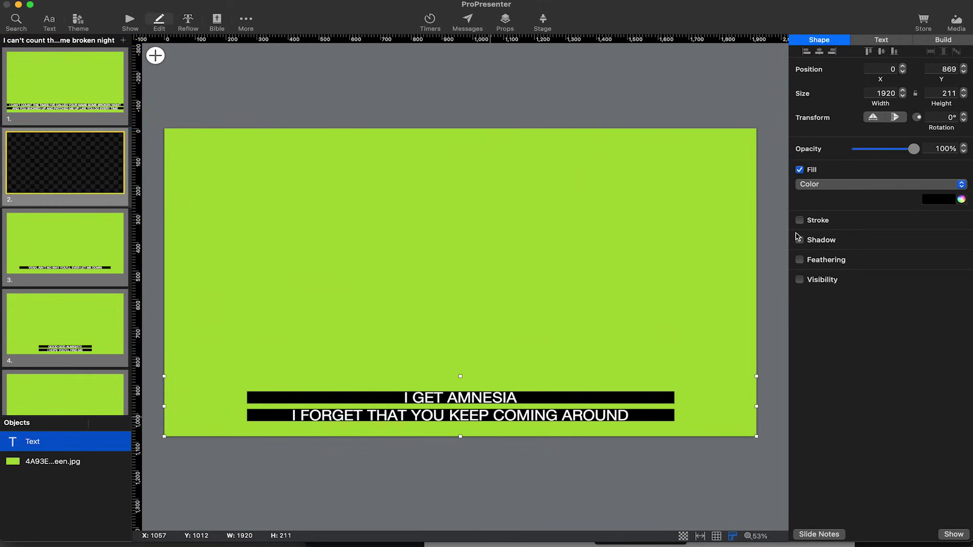
left_click(800, 171)
left_click(877, 41)
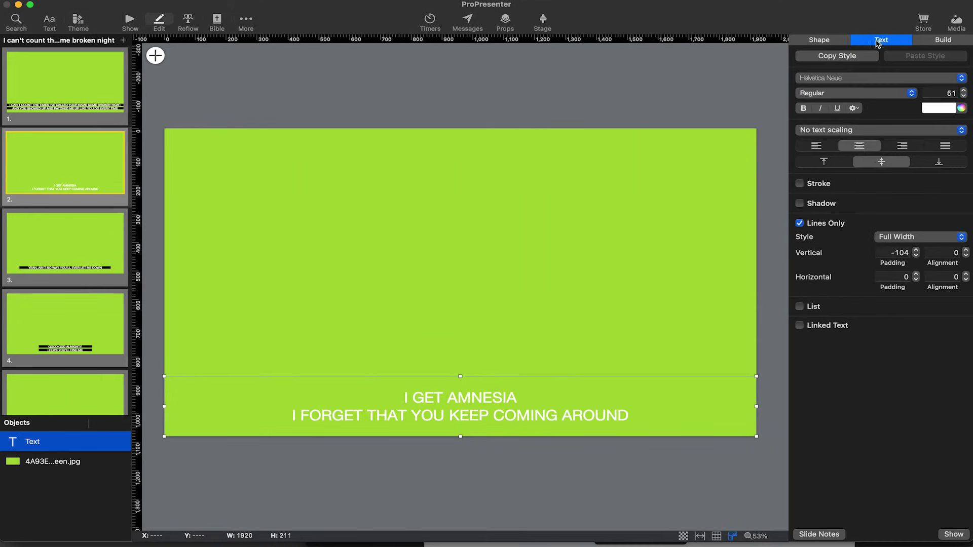
left_click(800, 223)
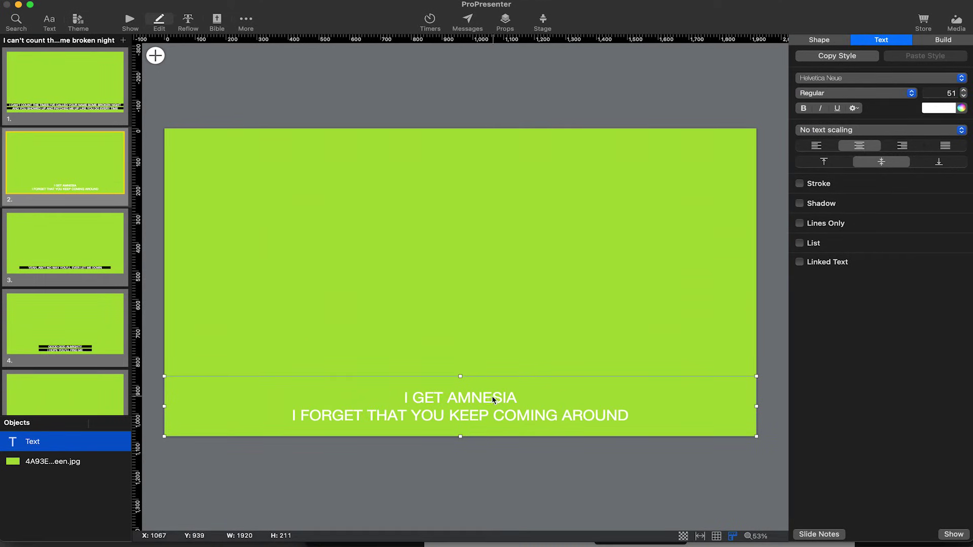
left_click(118, 462)
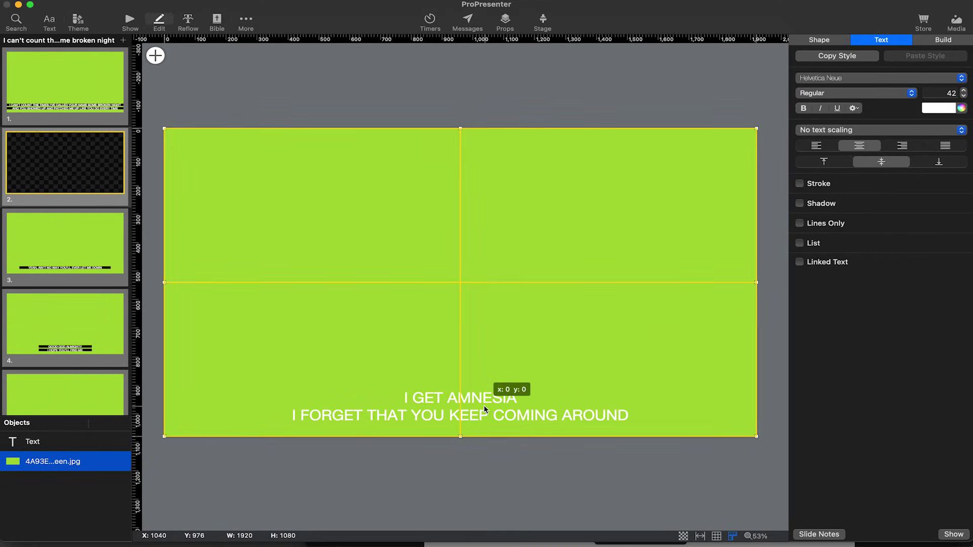
left_click(46, 442)
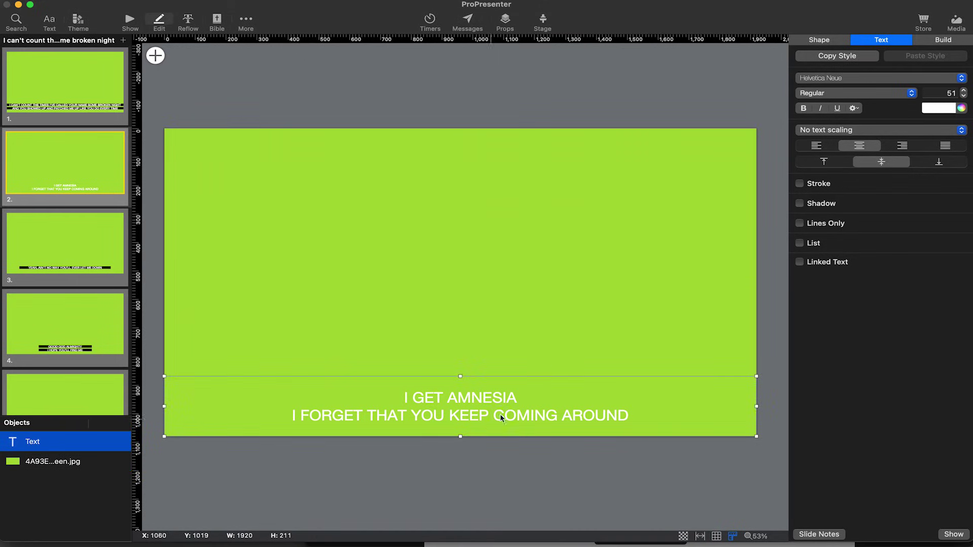
left_click(817, 40)
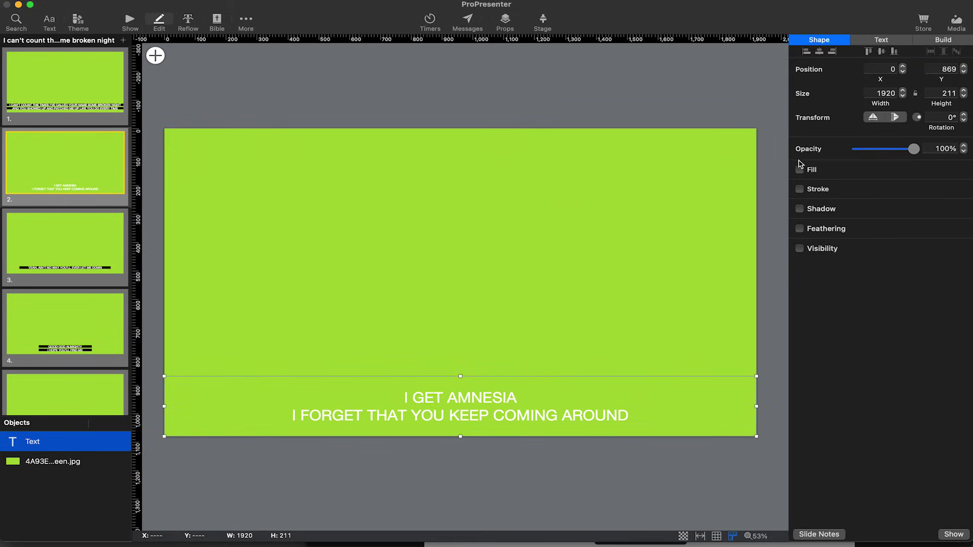
- Re-enable the lyric text box's black Fill and turn on Lines Only
left_click(800, 170)
left_click(882, 41)
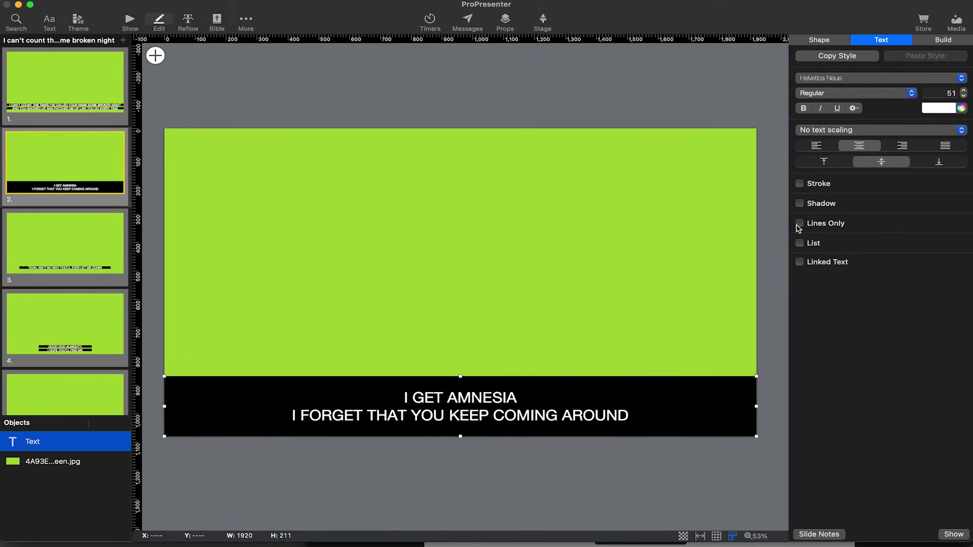
left_click(800, 223)
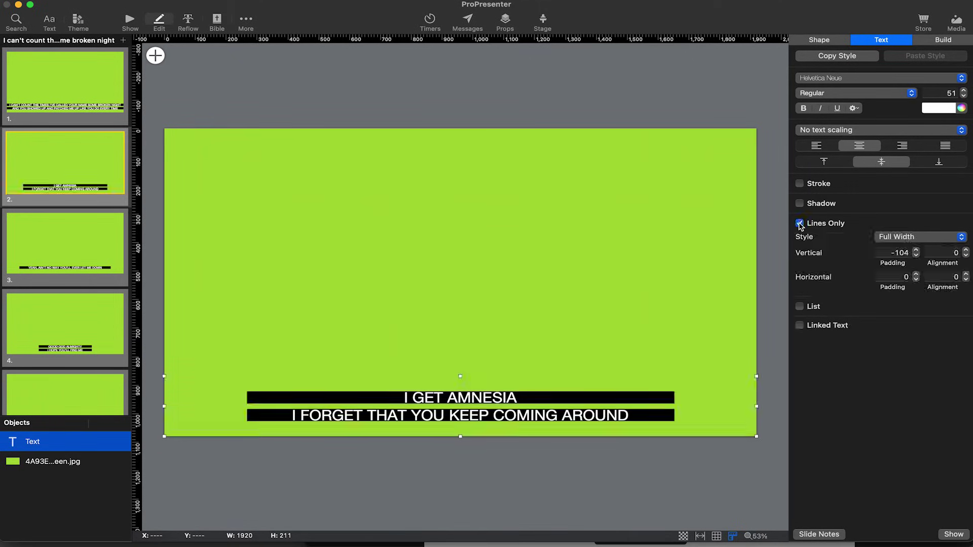
- Try the Fit Line, Longest Line and Full Width bar styles
left_click(880, 244)
left_click(898, 249)
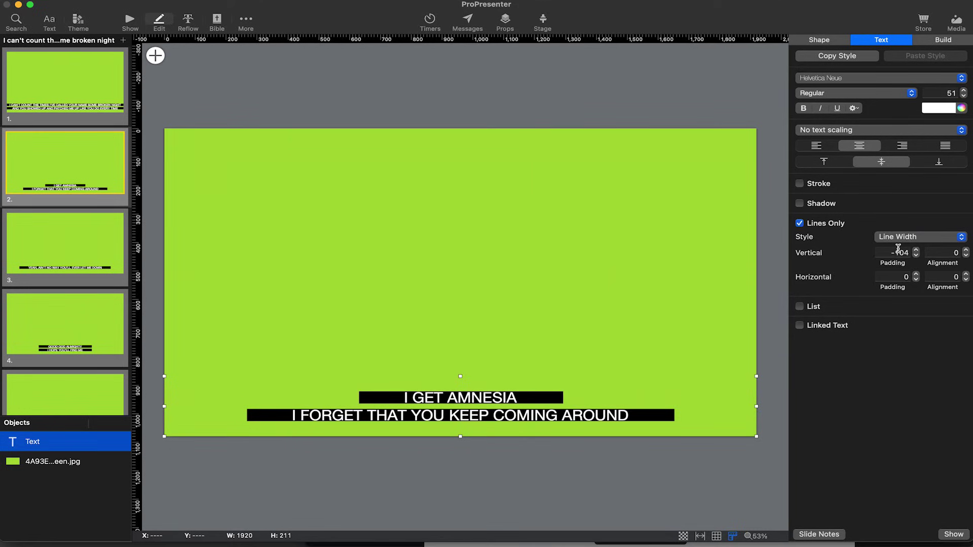
left_click(899, 242)
left_click(899, 250)
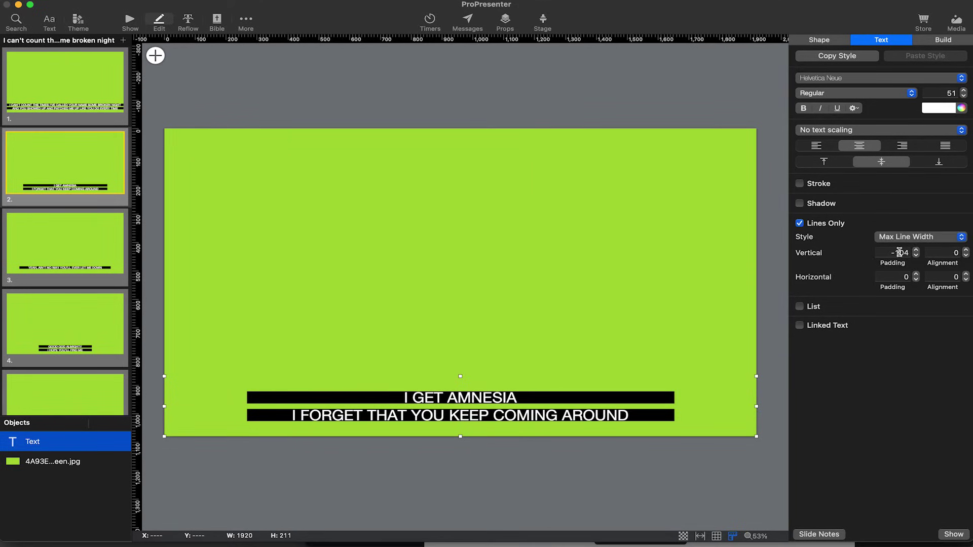
left_click(905, 240)
left_click(906, 212)
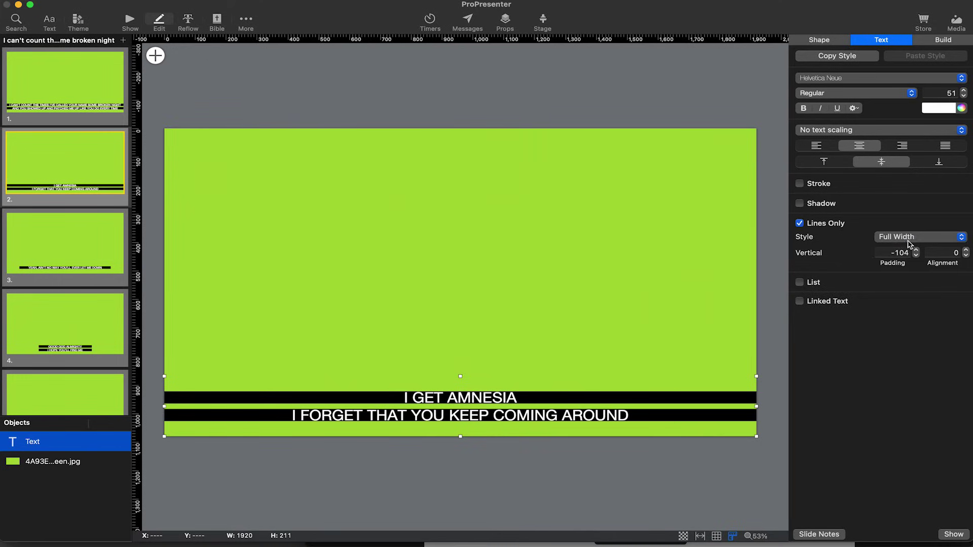
- Cycle through the bar styles again, settle on Full Width, and set vertical padding to 50
left_click(906, 243)
left_click(900, 248)
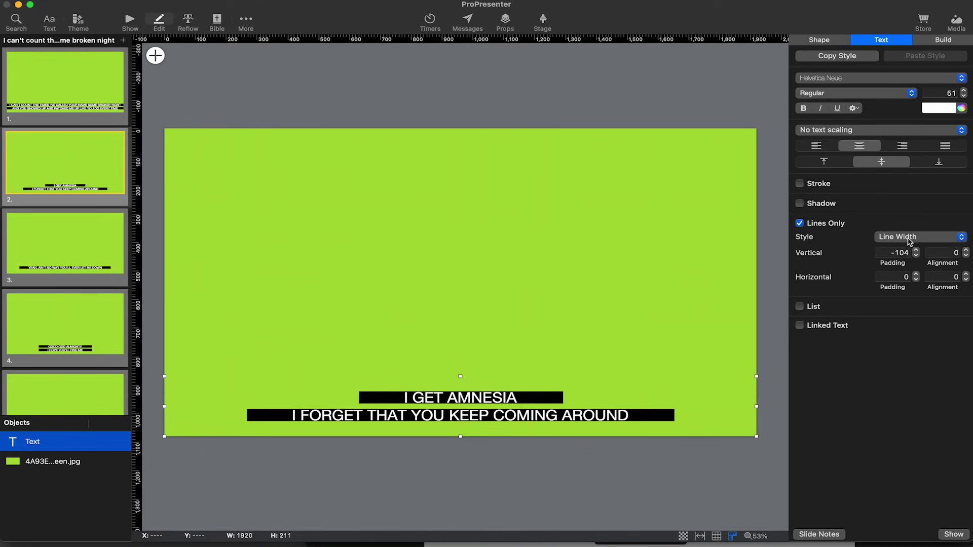
left_click(910, 242)
left_click(910, 250)
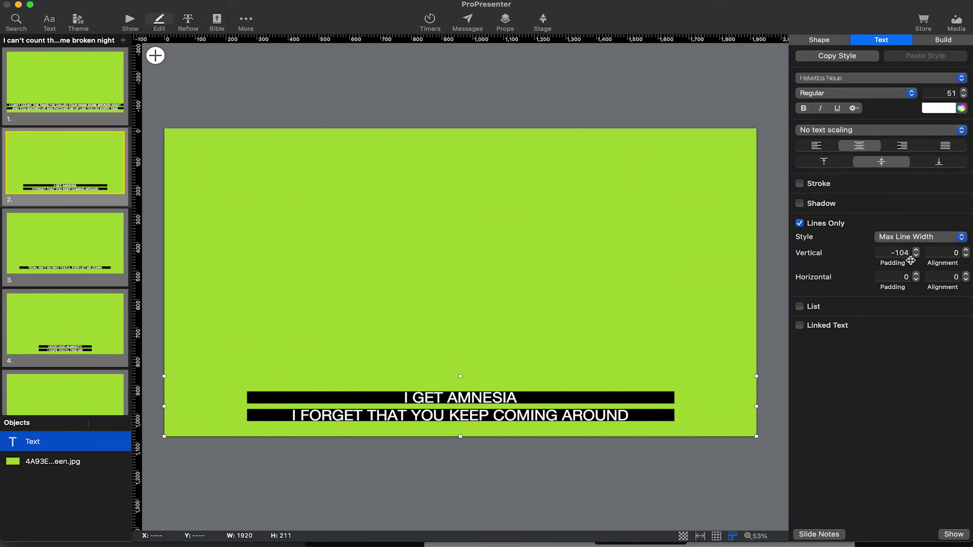
left_click(912, 239)
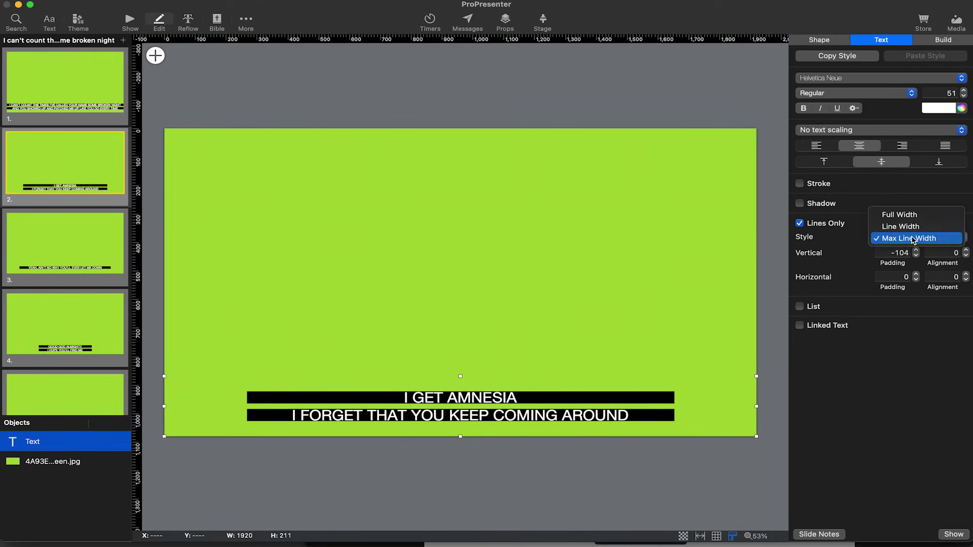
left_click(906, 212)
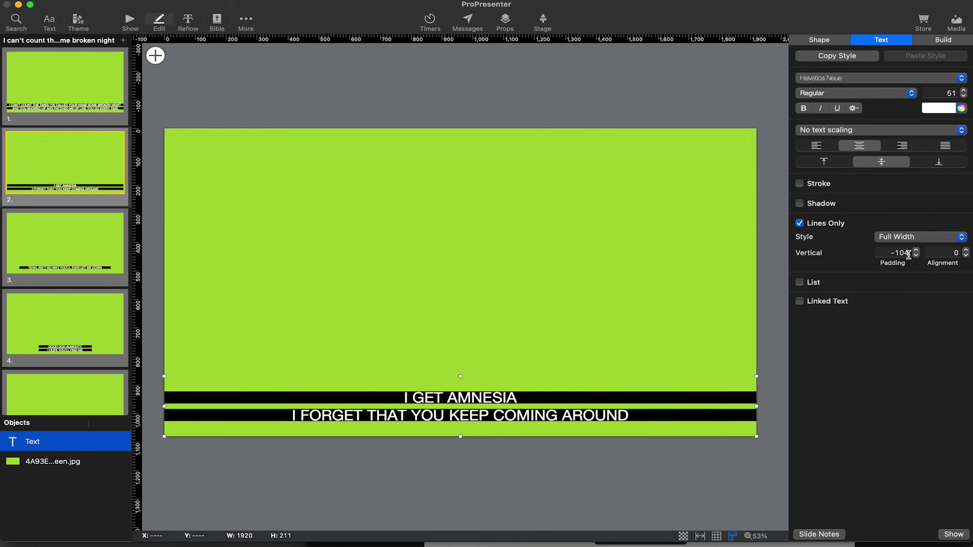
left_click(891, 252)
key("Return")
- Change the bars' vertical padding to 1, then to -50, leaving thin black lines
double_click(901, 252)
type("1")
key("Return")
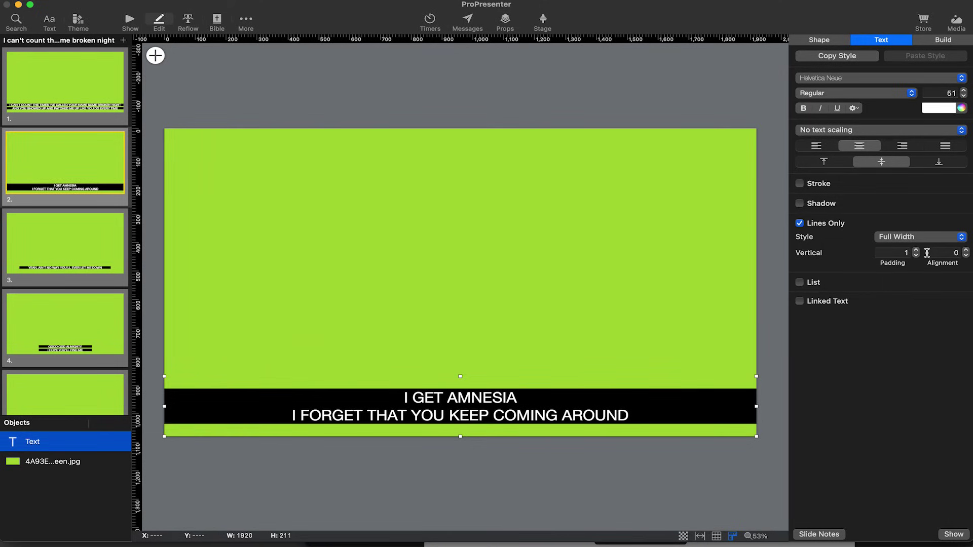
left_click(898, 252)
key("Return")
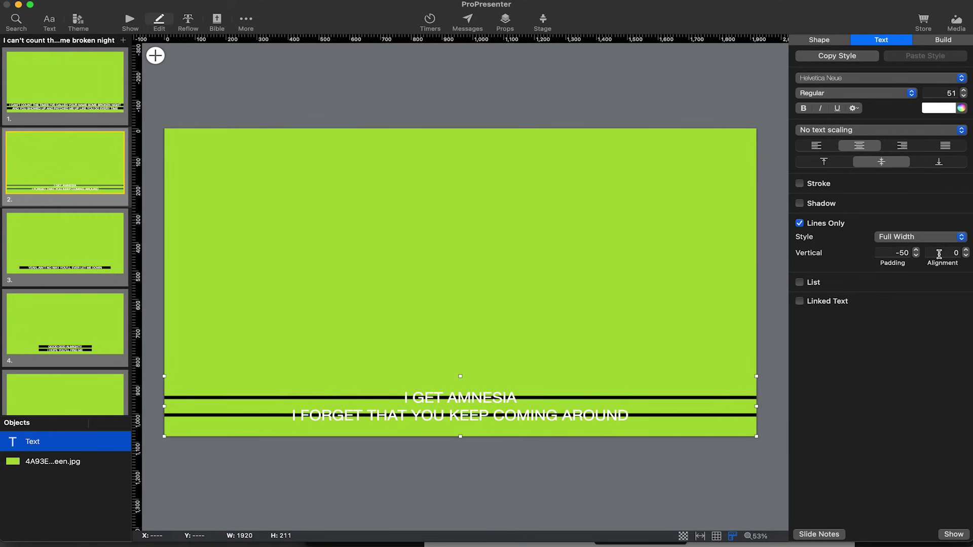